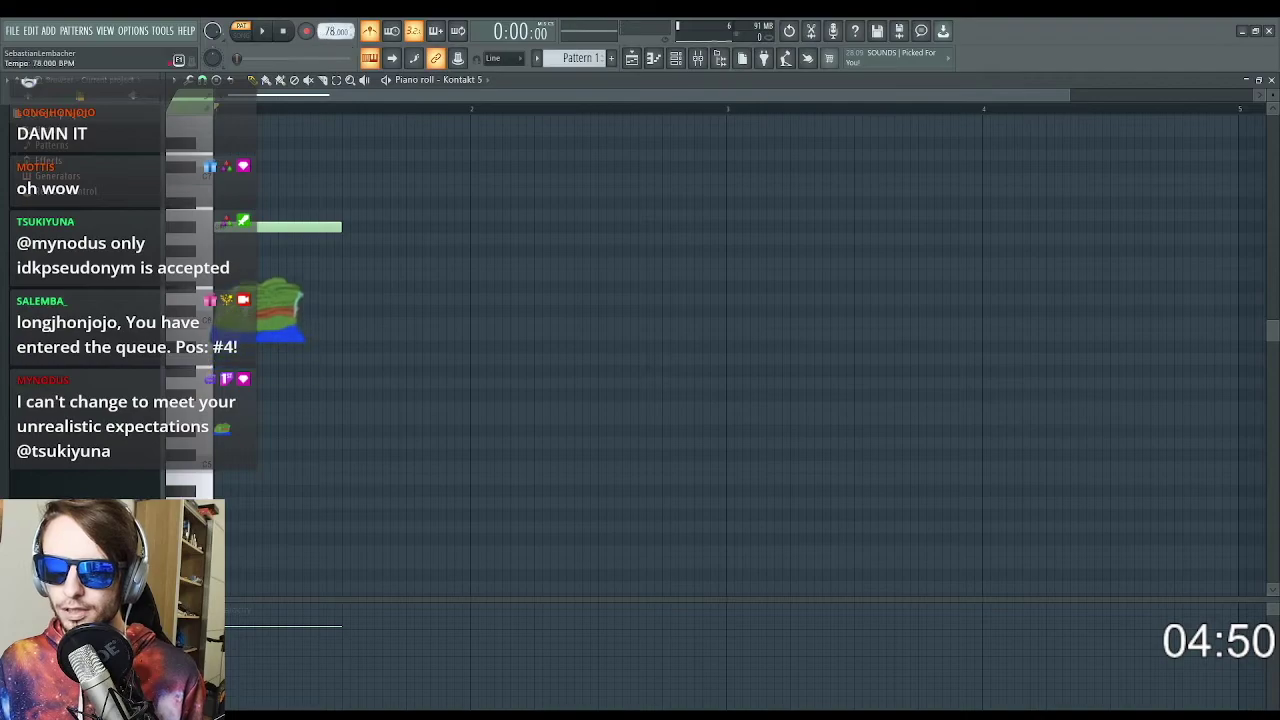
Set the tempo to 91 BPM, shorten the opening melody note to six steps, and add an equally long G6 note after it
key(space)
key(space)
drag(338, 229, 305, 232)
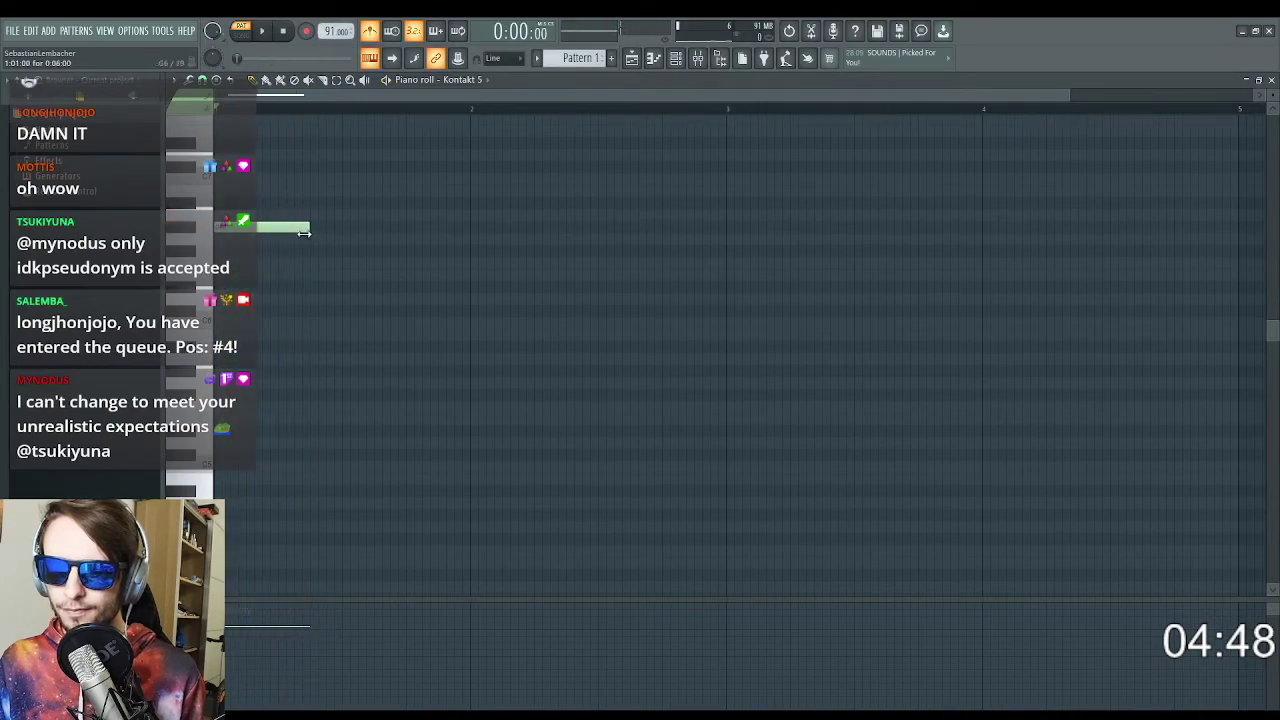
click(312, 239)
key(space)
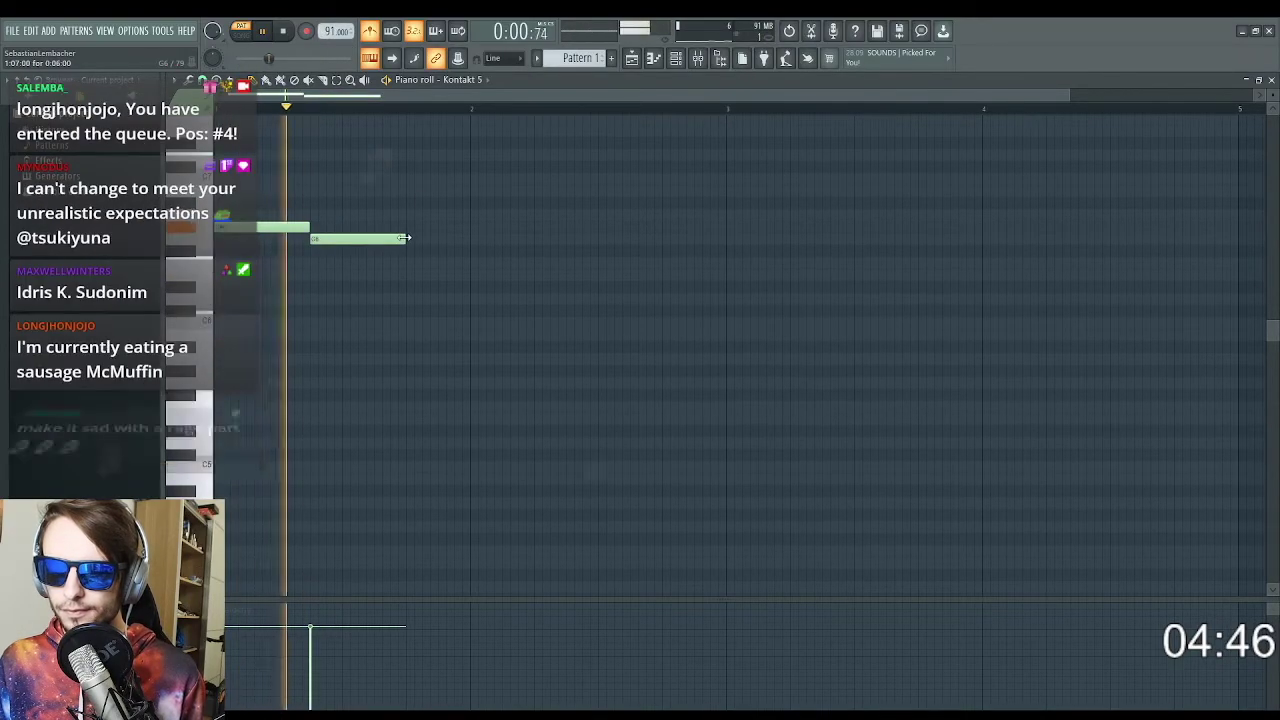
Continue the melody with A#6 ending bar 1, D6, D#6, F6 and G6 across bar 2, and G#6 and G6 in bar 3
key(space)
click(402, 204)
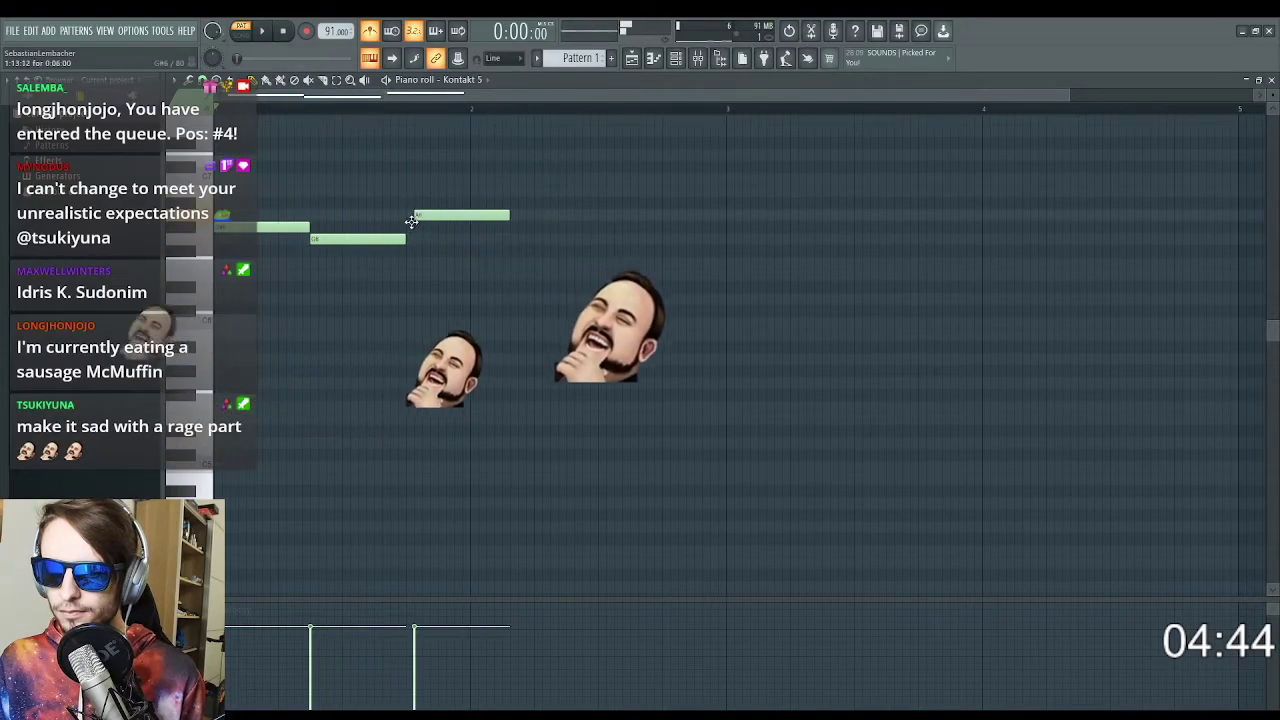
drag(401, 207, 409, 206)
drag(466, 324, 470, 290)
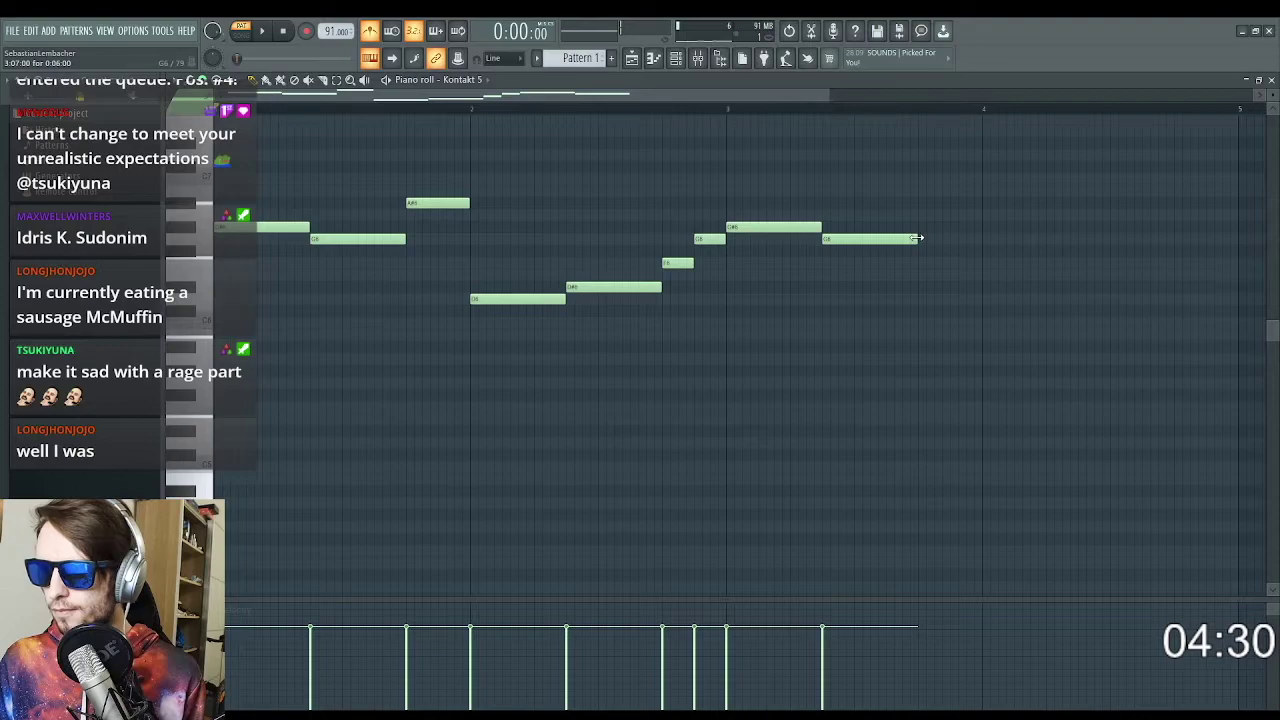
Shorten bar 3's G#6 to four steps and G6 to two, and follow them with D#6, C6 and D6 notes
click(729, 110)
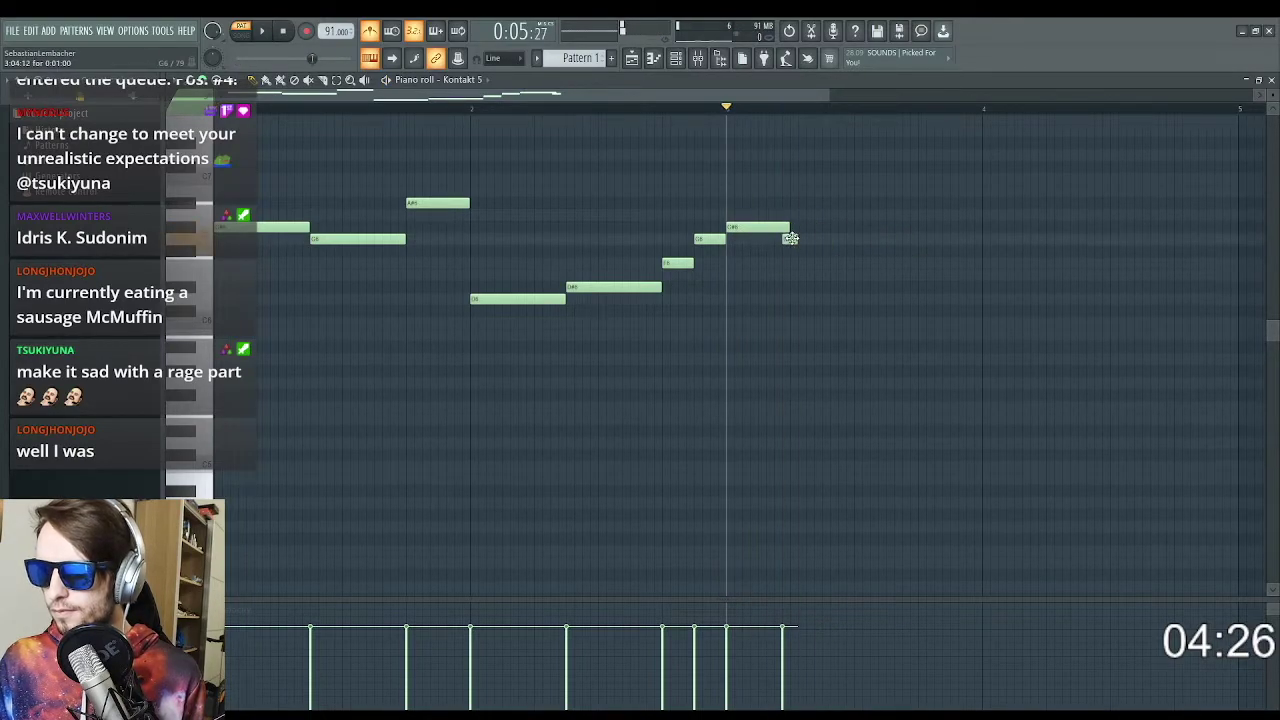
drag(803, 238, 827, 281)
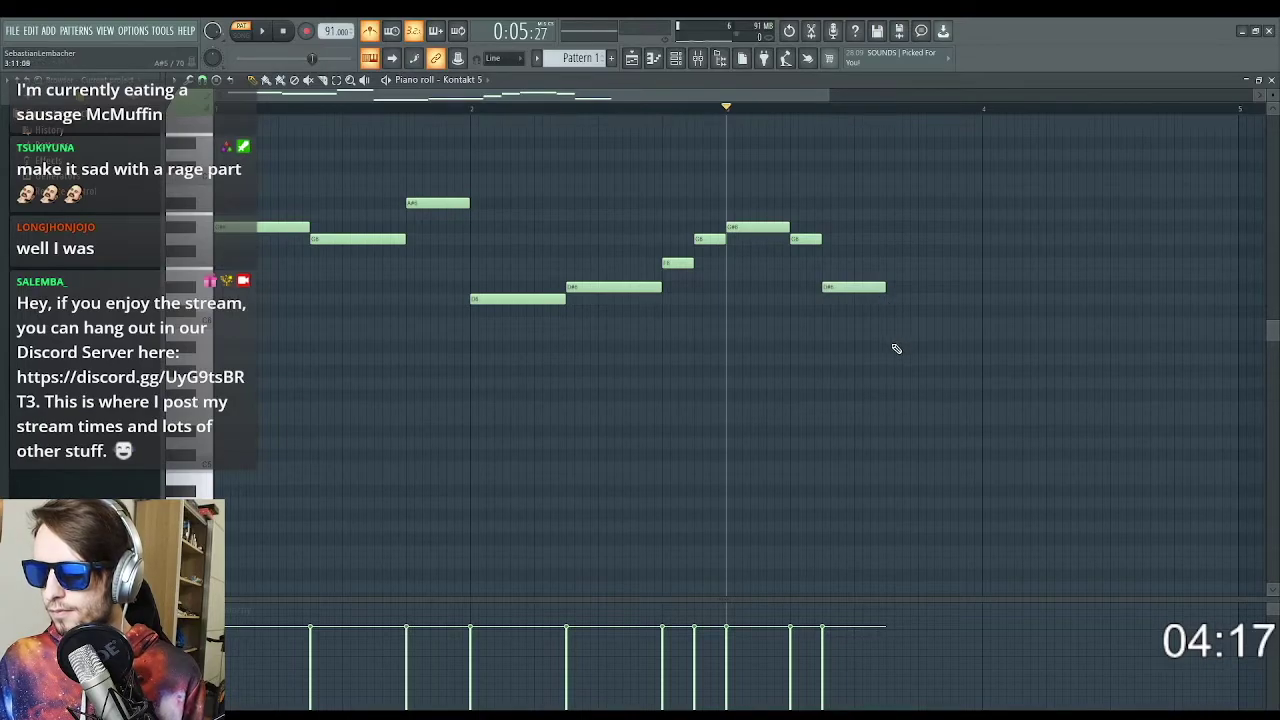
drag(896, 348, 917, 299)
Audition bar 3, lengthen its D#6 note to six steps, and shift the C6 and D6 notes right by two steps
key(space)
scroll(1014, 311, up, 3)
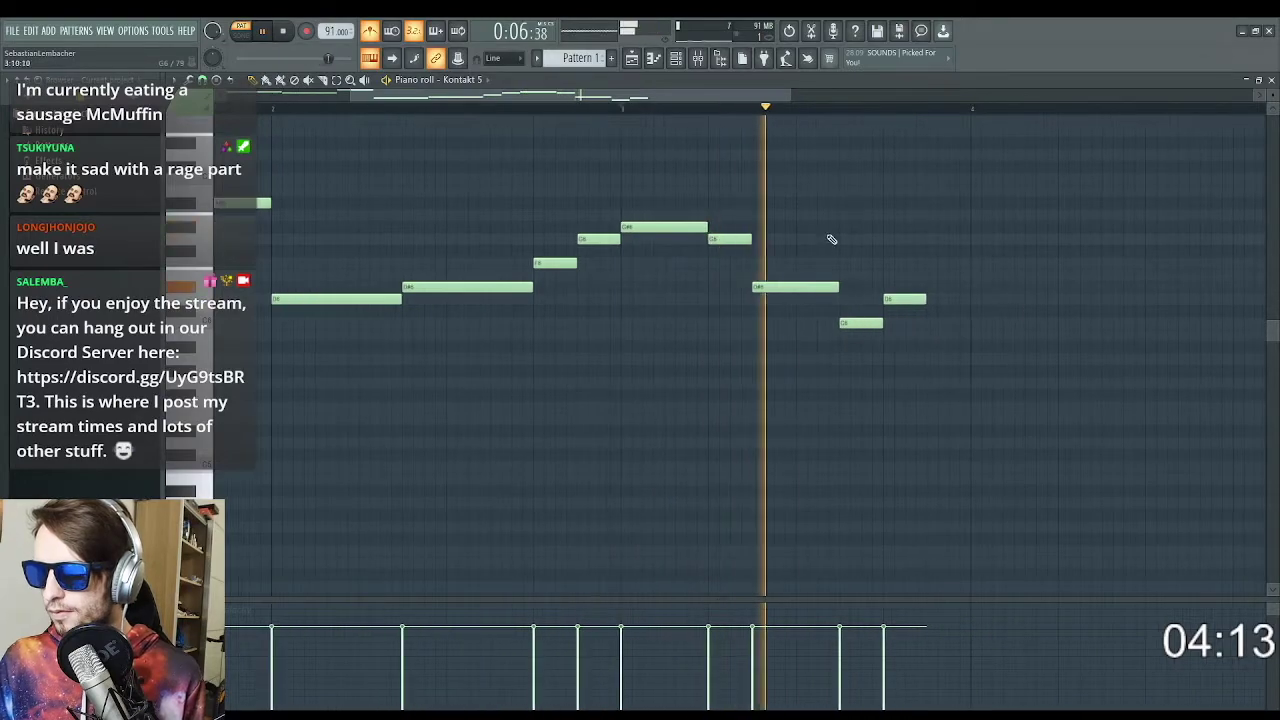
key(space)
drag(864, 324, 952, 301)
drag(838, 286, 883, 287)
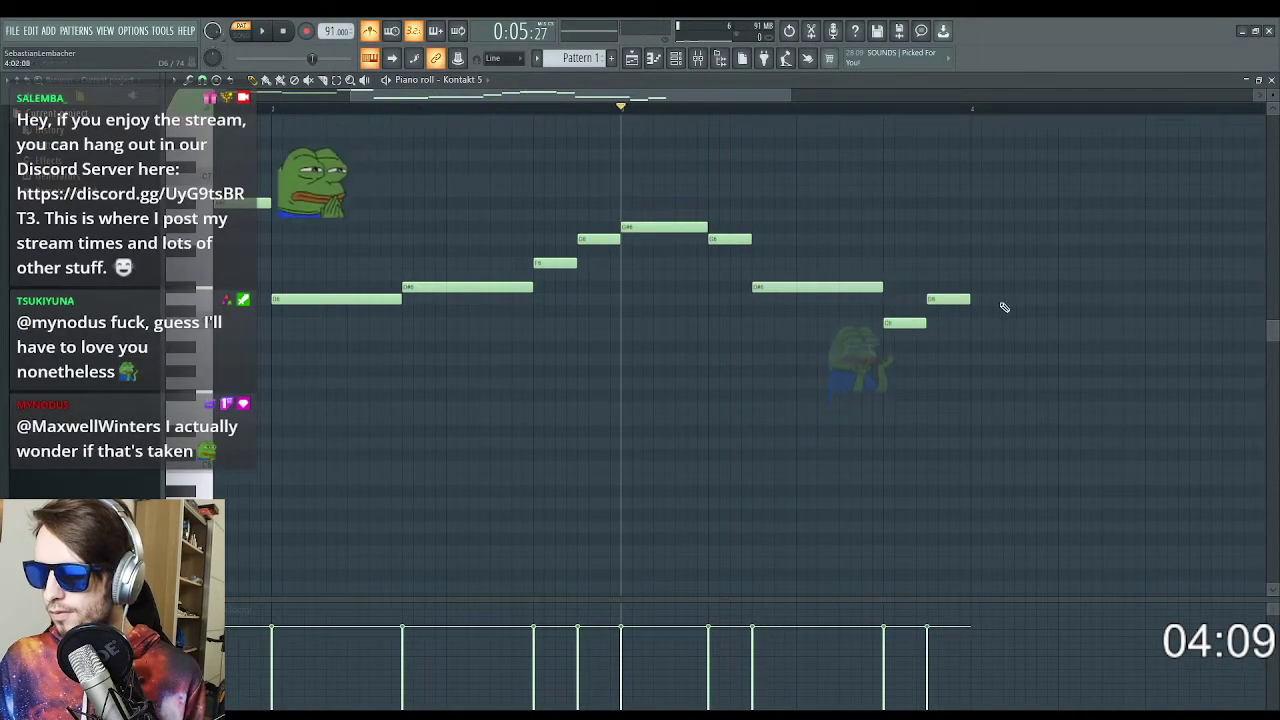
Extend the final D6 to 12 steps into bar 4 and fill the rest of that bar with a six-step A#6
drag(969, 299, 1045, 316)
scroll(1045, 316, down, 3)
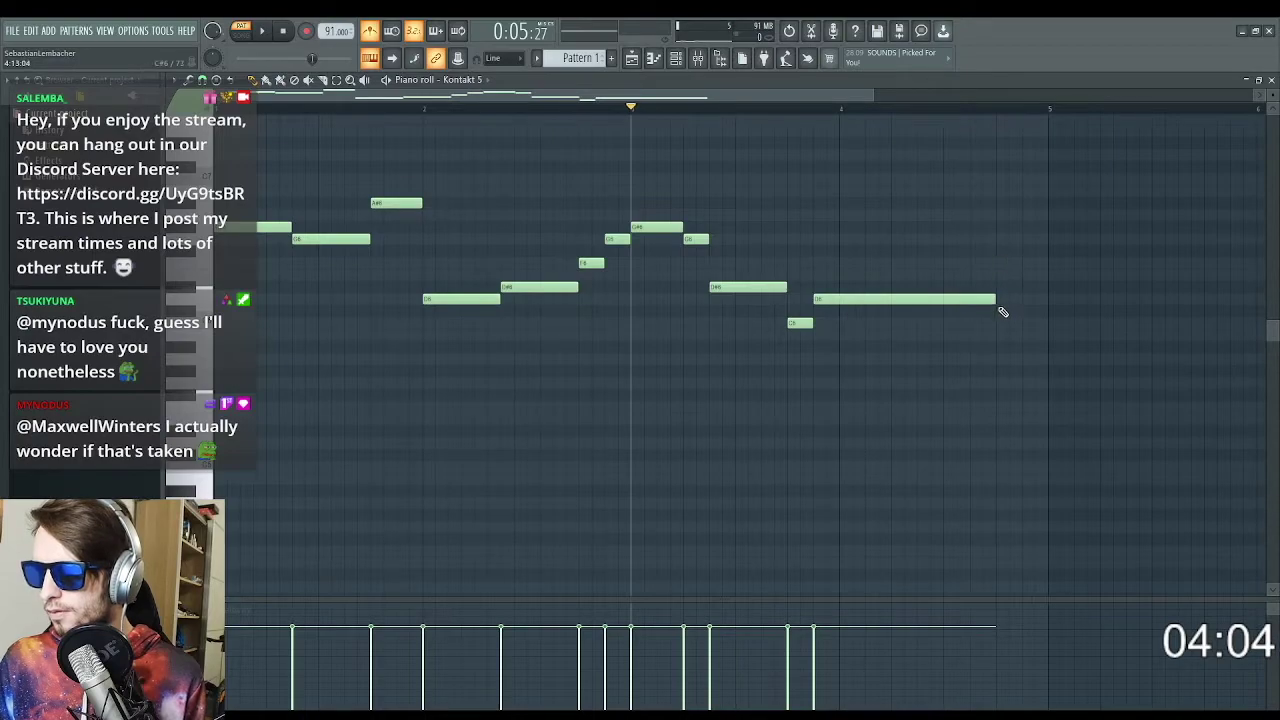
drag(970, 237, 966, 201)
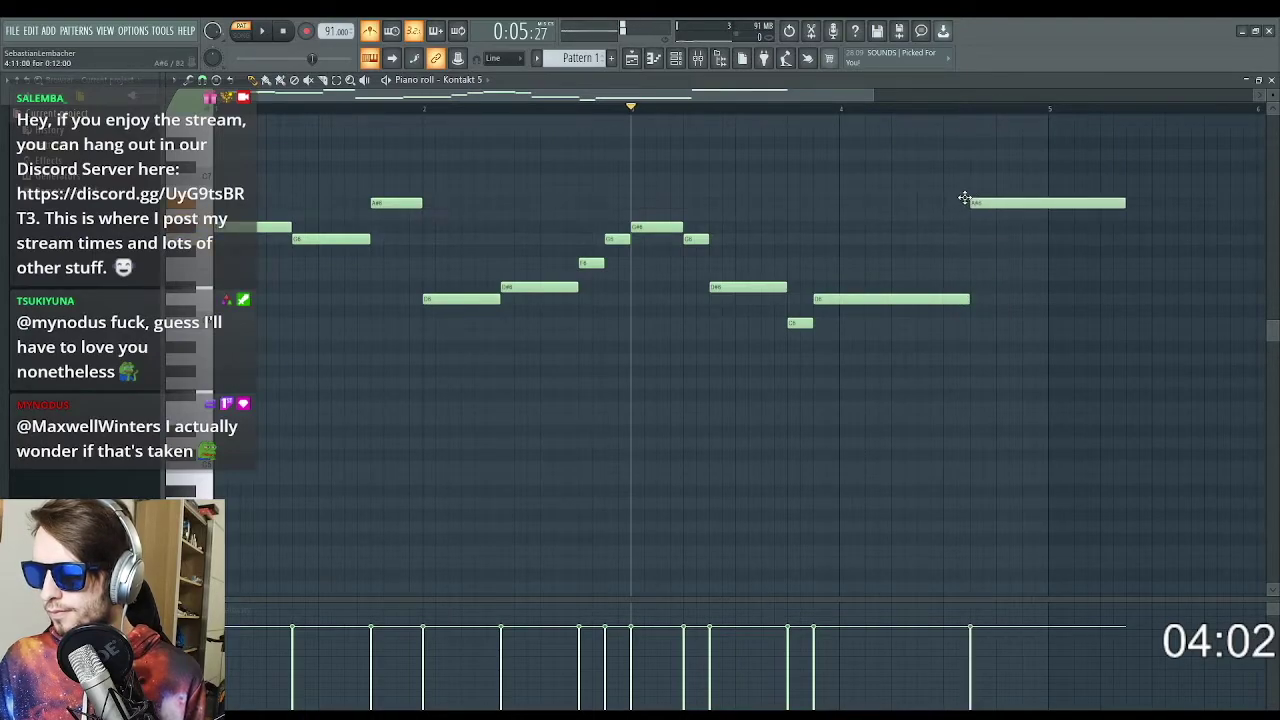
key(space)
key(space)
drag(1125, 203, 1112, 204)
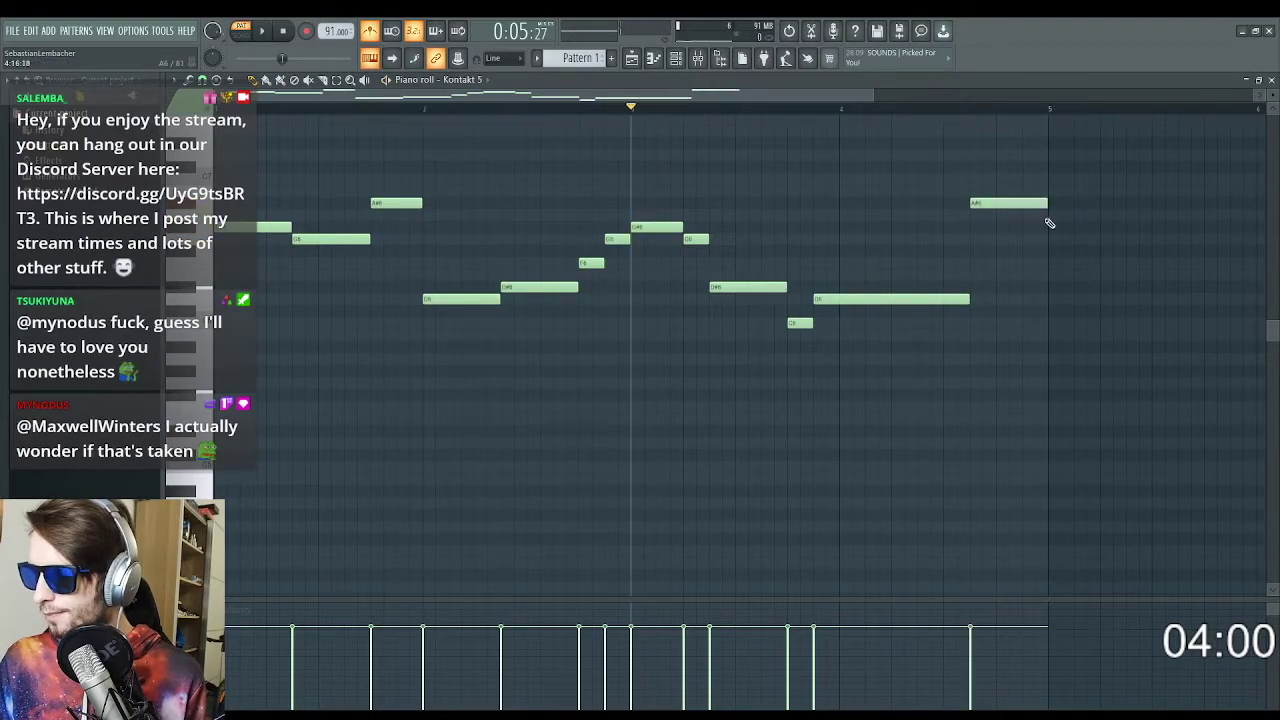
scroll(253, 343, down, 3)
key(space)
scroll(185, 288, down, 2)
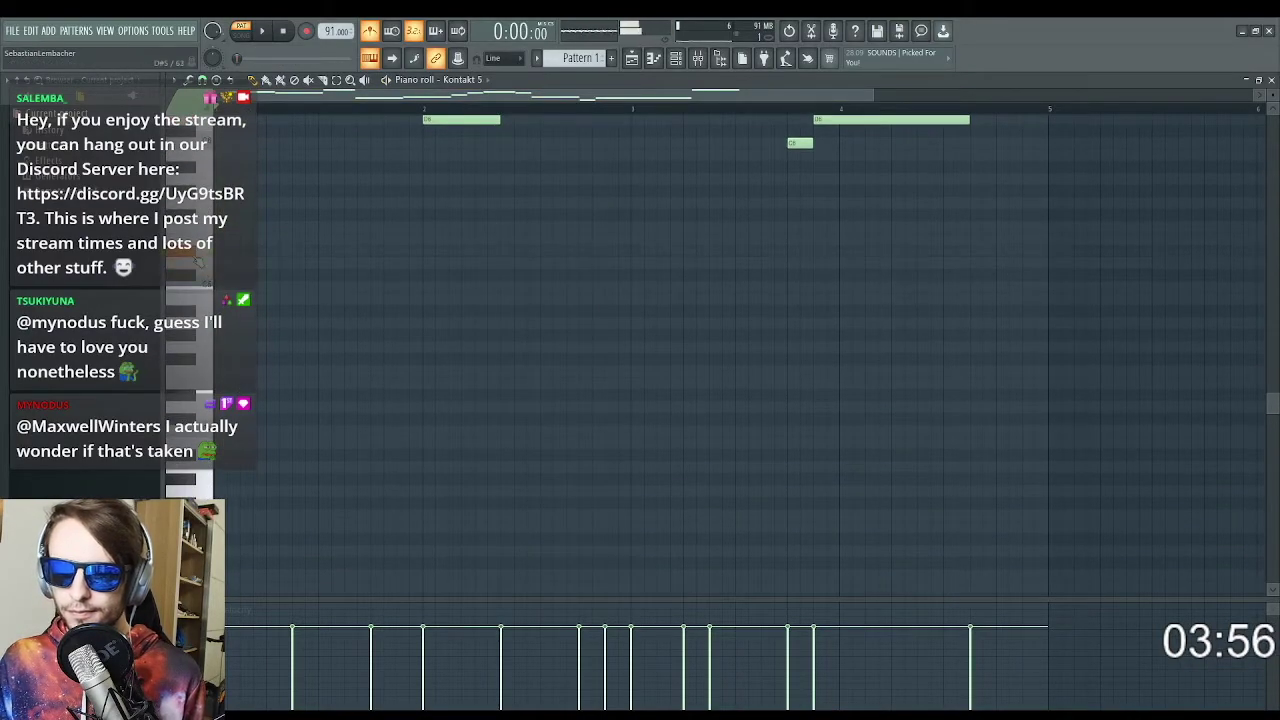
click(245, 394)
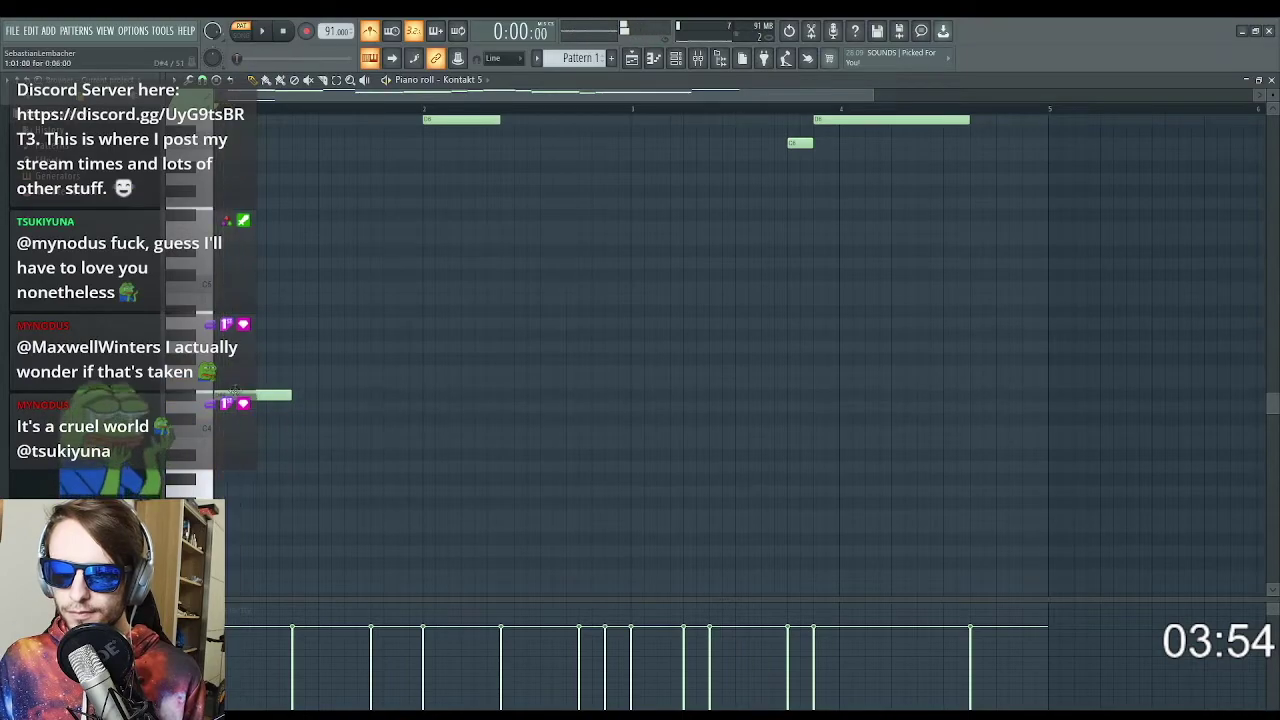
drag(240, 393, 215, 360)
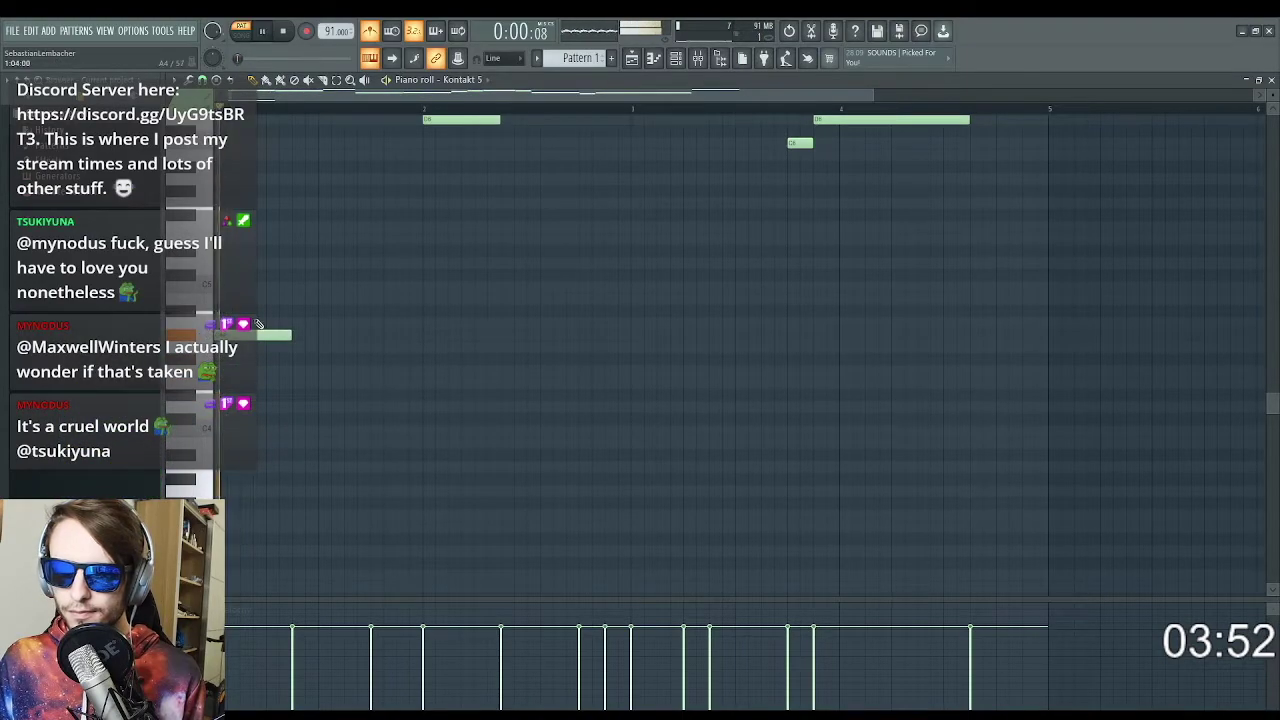
key(space)
scroll(260, 332, up, 3)
right_click(257, 371)
drag(232, 324, 280, 467)
key(space)
right_click(261, 467)
Place a G#3 bass note across all of bar 1 and a C4 from step 3, both ending at bar 2
drag(225, 516, 245, 517)
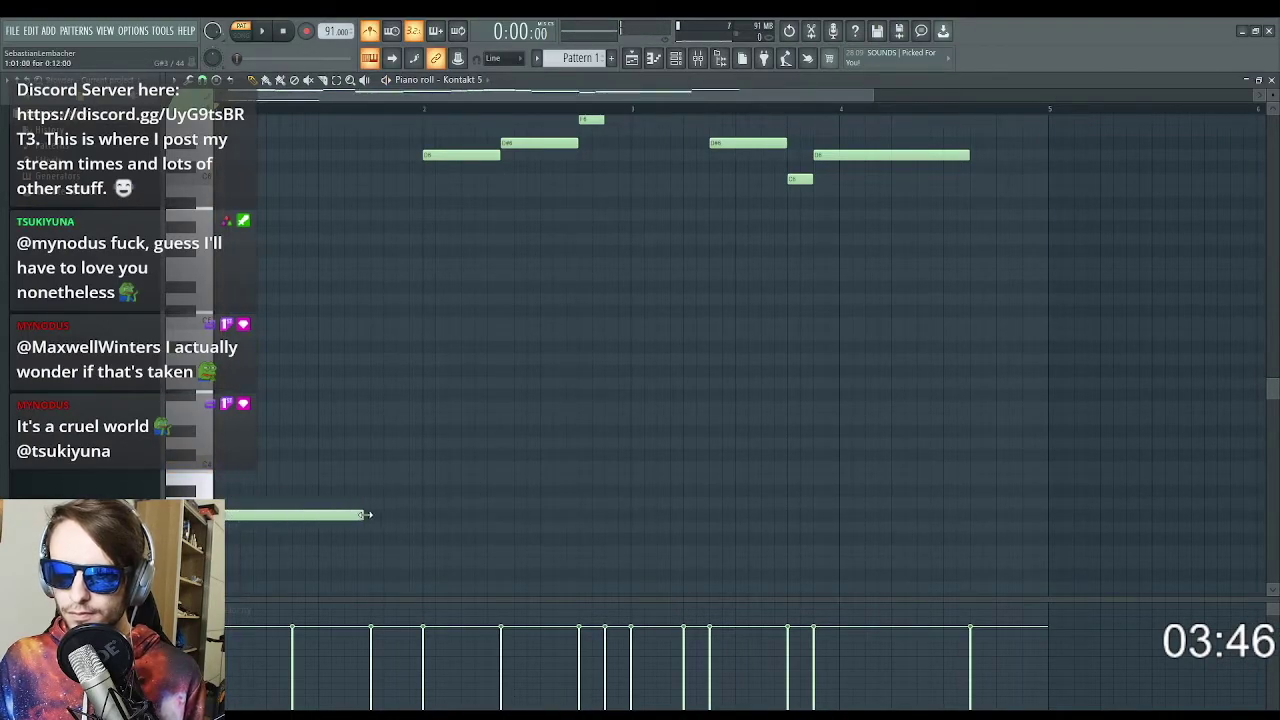
drag(414, 517, 421, 517)
click(240, 467)
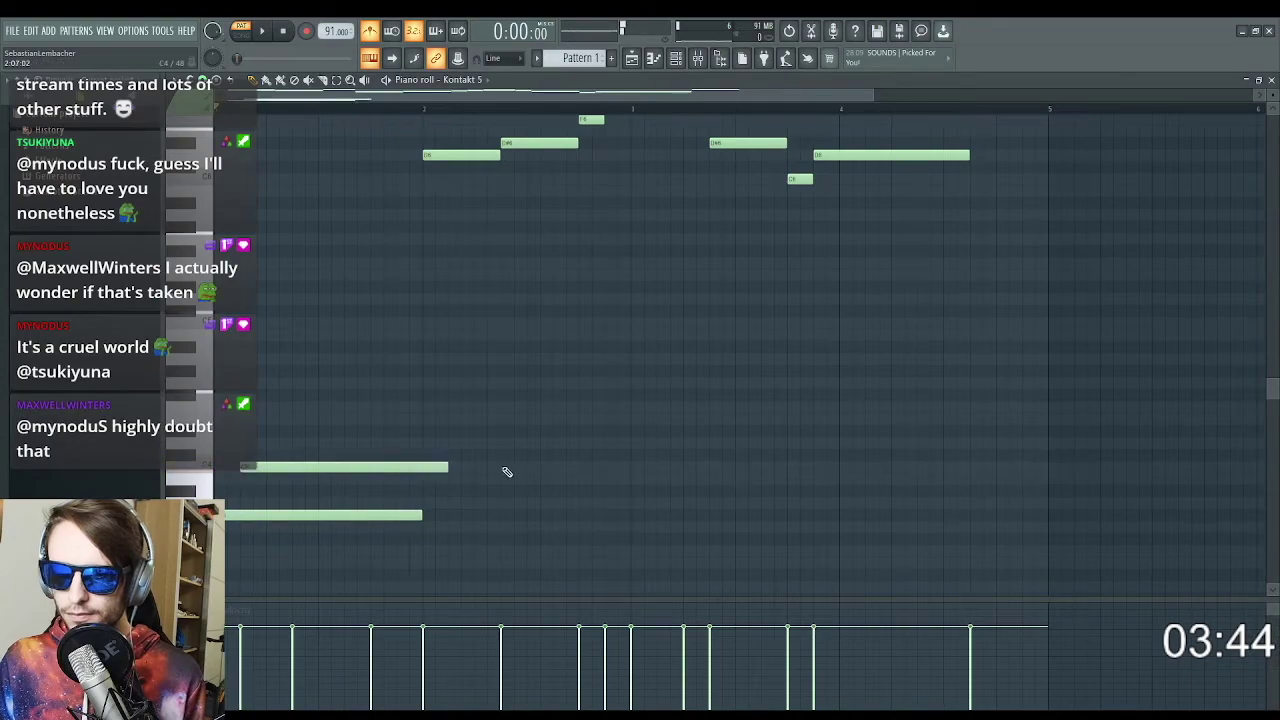
drag(449, 465, 422, 466)
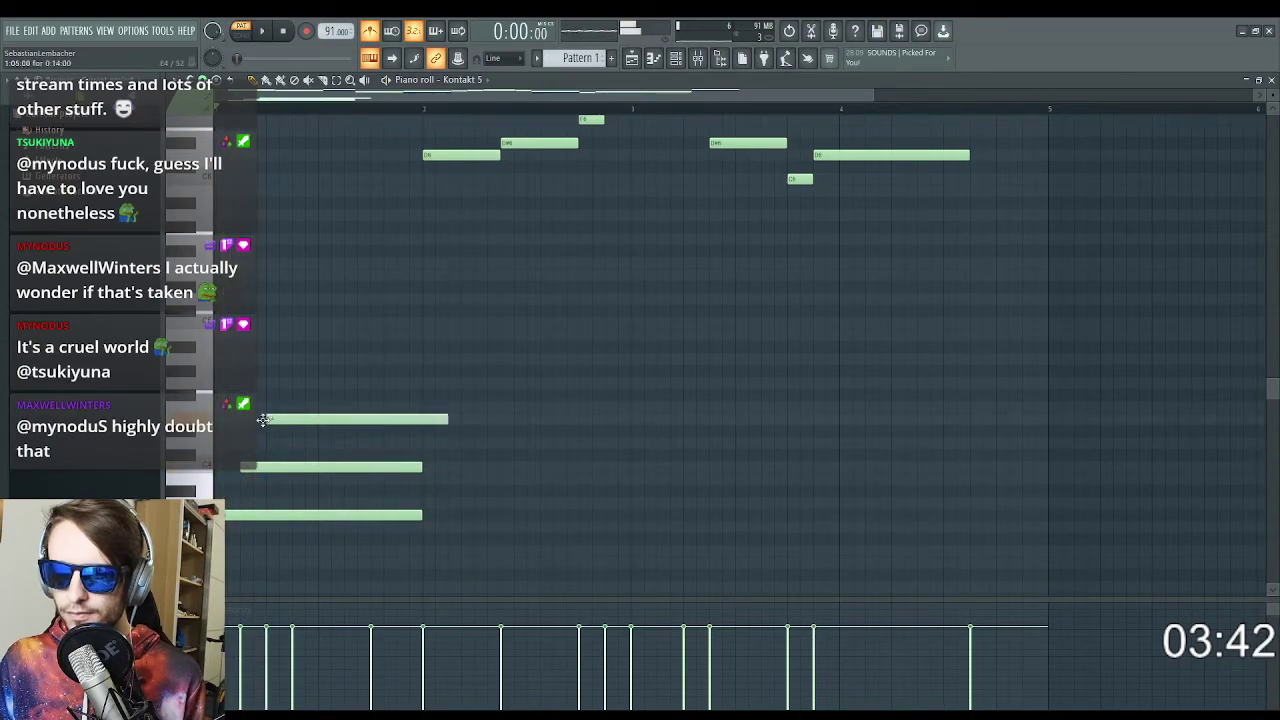
Complete bar 1's staggered chord with D#4 from step 5 and G#4 from step 7, both ending at bar 2
drag(263, 419, 267, 431)
drag(449, 431, 416, 431)
drag(311, 384, 290, 372)
key(space)
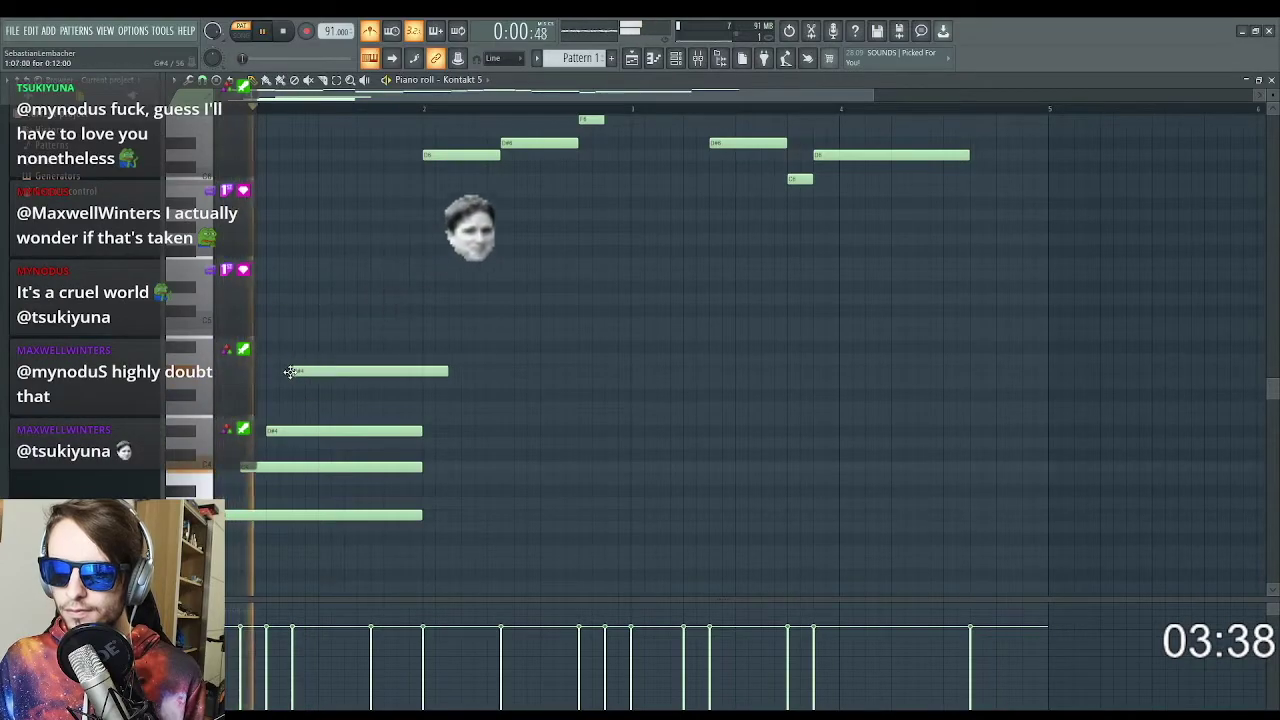
drag(449, 370, 422, 372)
key(space)
Build a staggered chord of F3, C4, F4 and C5 in bar 2, entering two steps apart, and audition it
right_click(419, 548)
drag(408, 514, 614, 560)
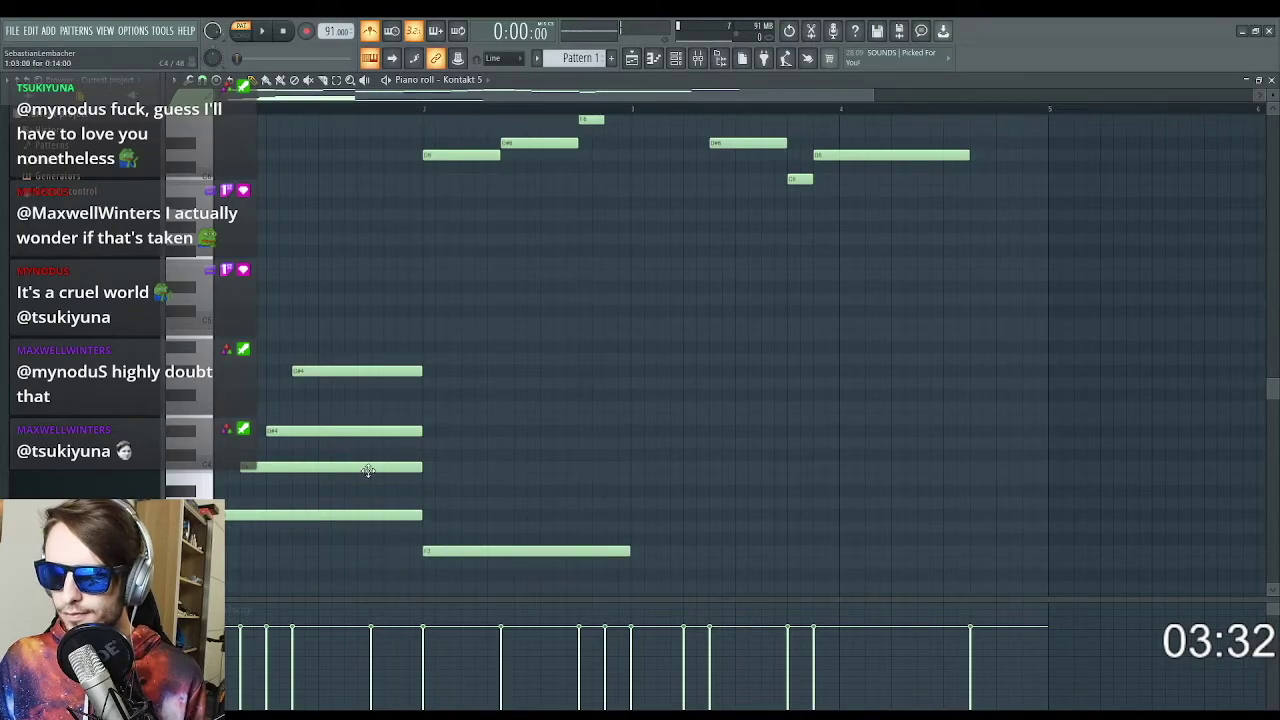
drag(578, 515, 558, 463)
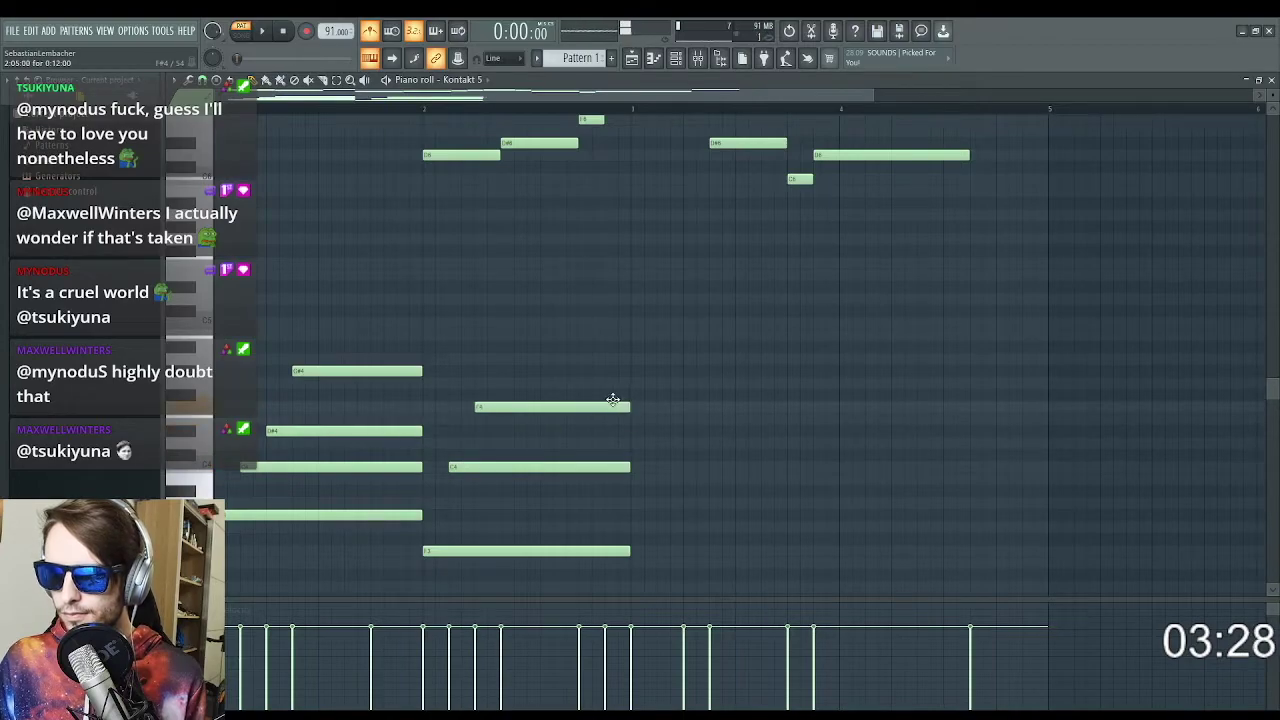
drag(600, 323, 608, 320)
key(space)
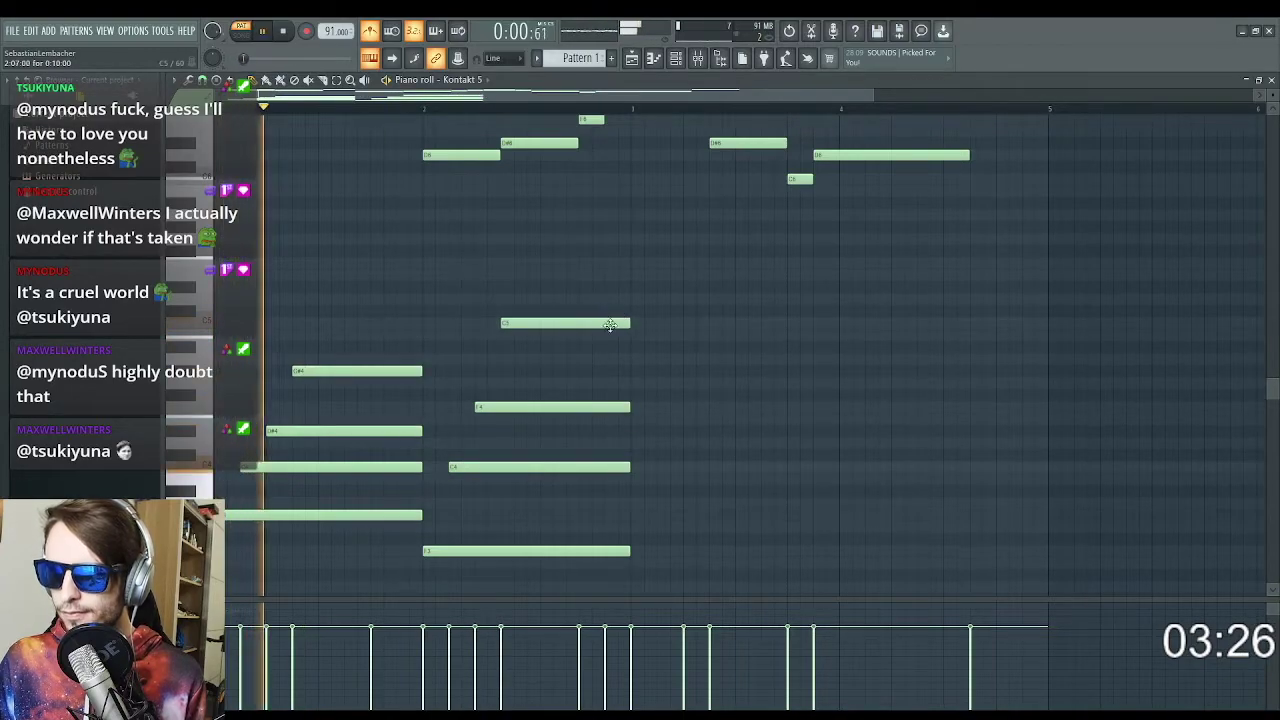
scroll(530, 368, down, 2)
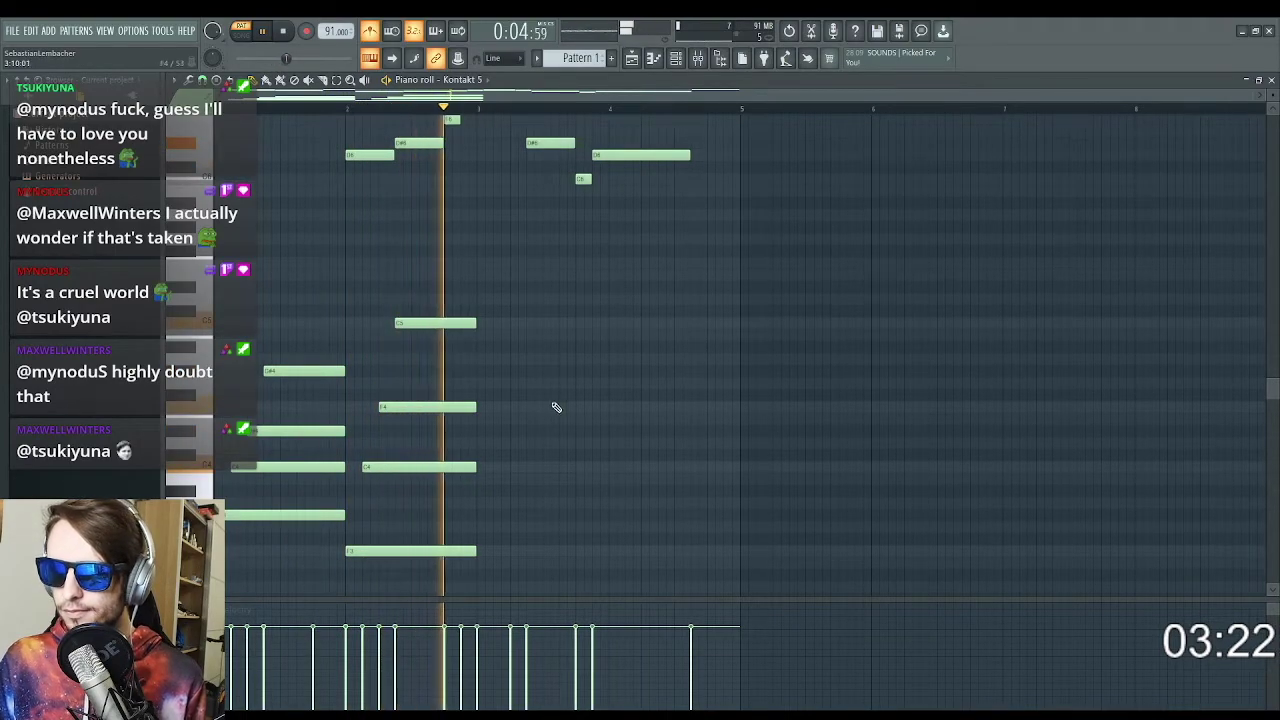
scroll(530, 480, up, 1)
key(space)
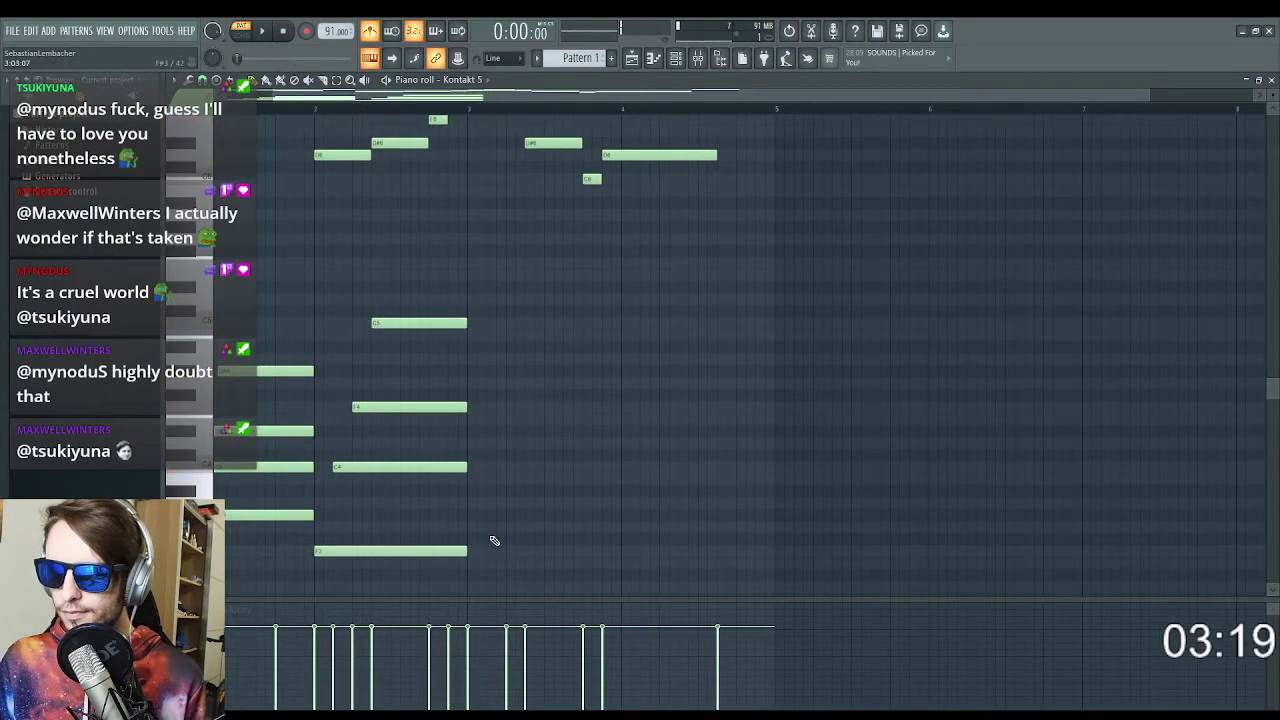
Build a staggered chord of C#3, G#3, C#4 and G#4 in bar 3, entering two steps apart, and play it back
scroll(487, 555, down, 3)
click(468, 492)
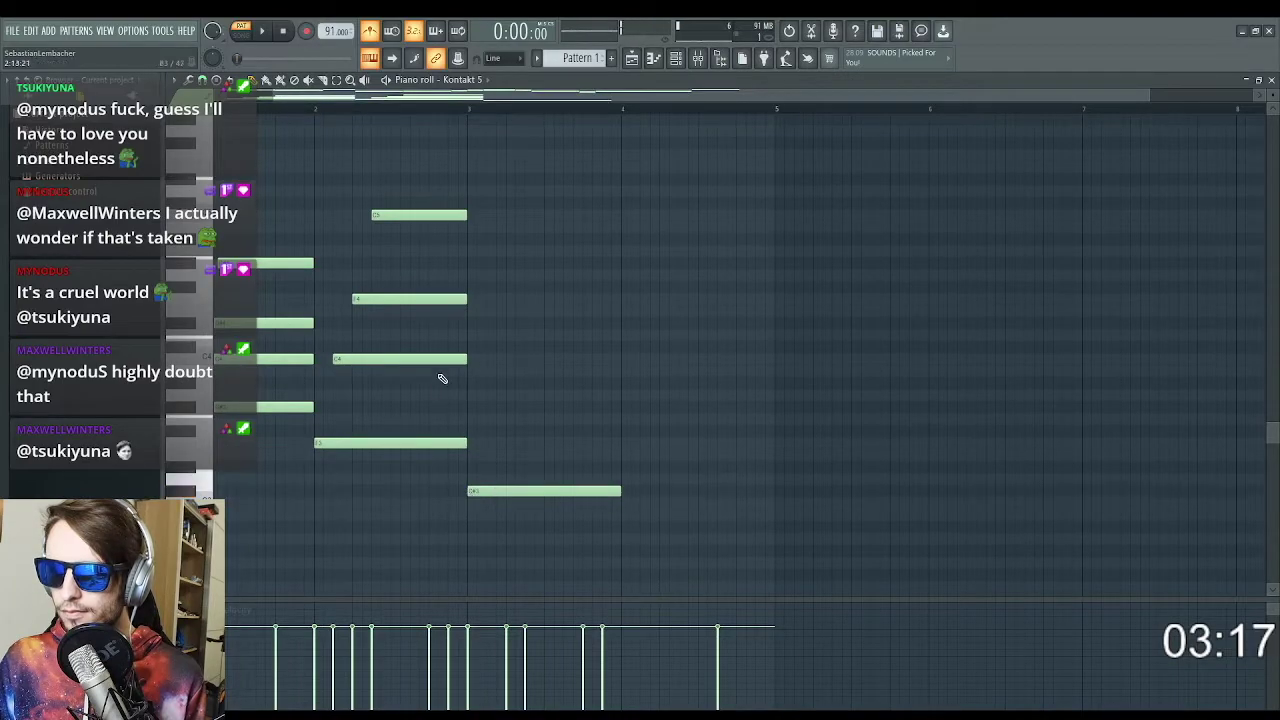
drag(510, 406, 489, 412)
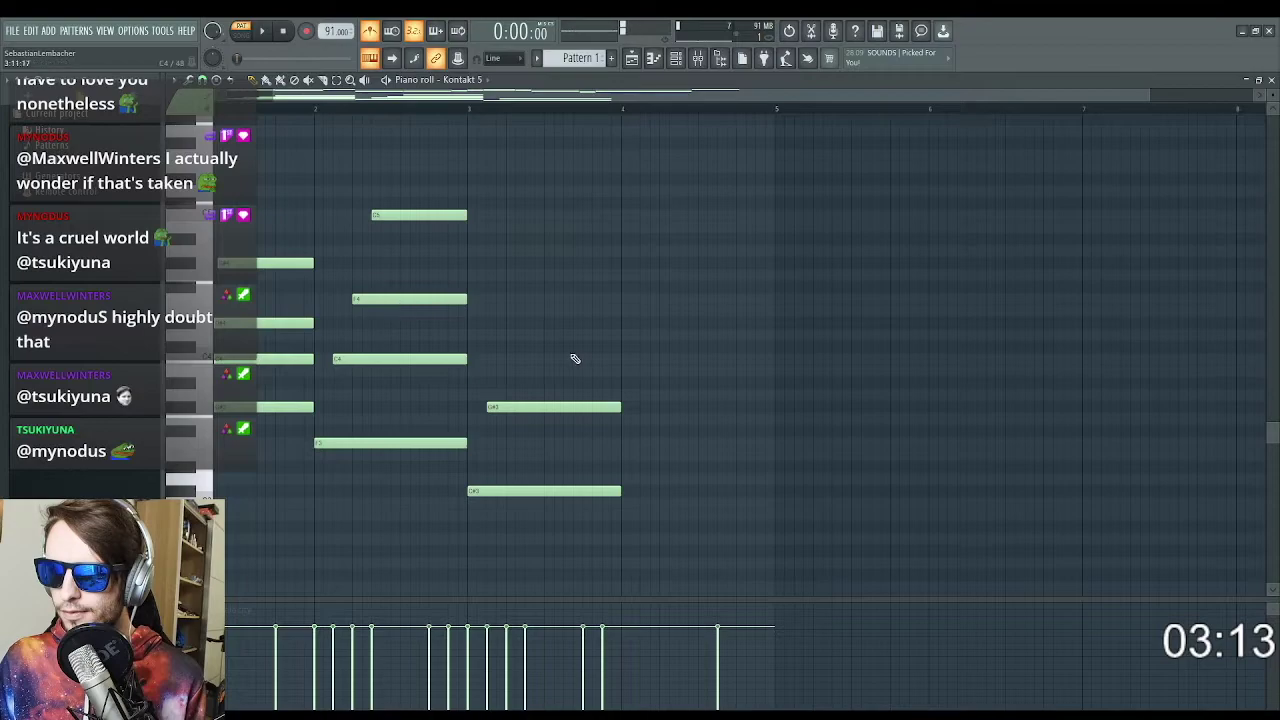
drag(510, 341, 506, 340)
drag(518, 278, 530, 265)
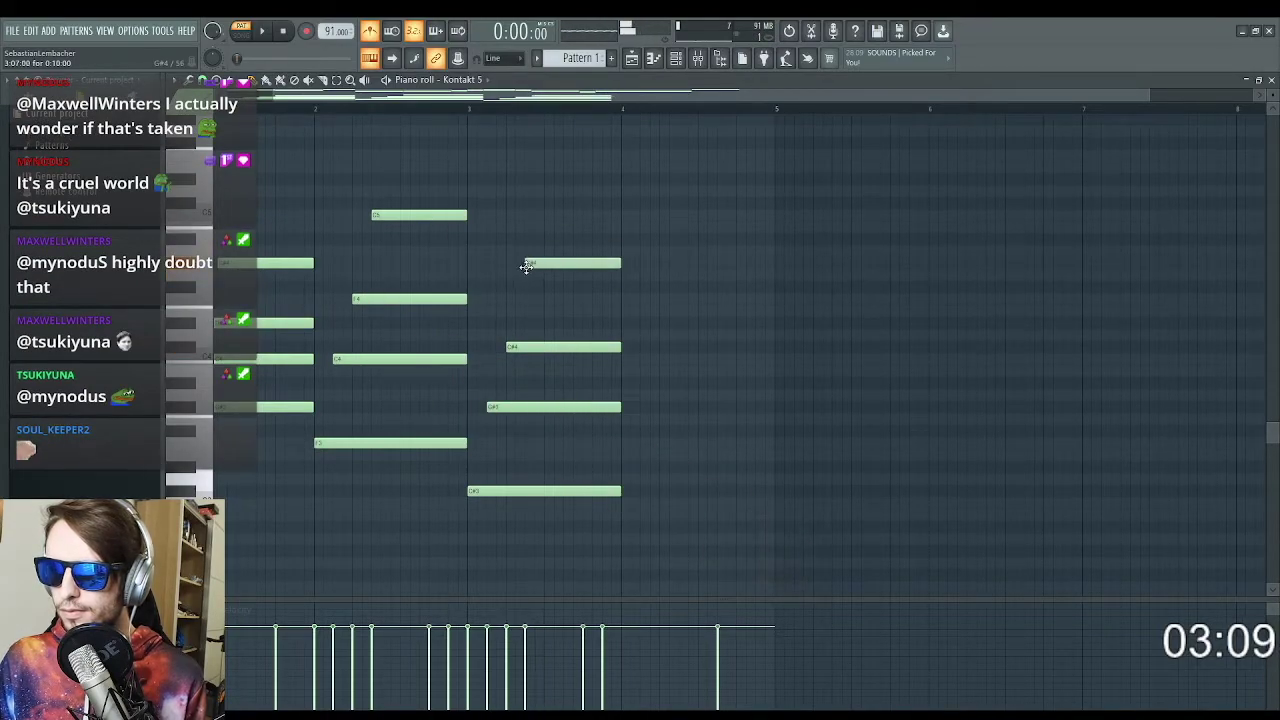
scroll(576, 328, down, 1)
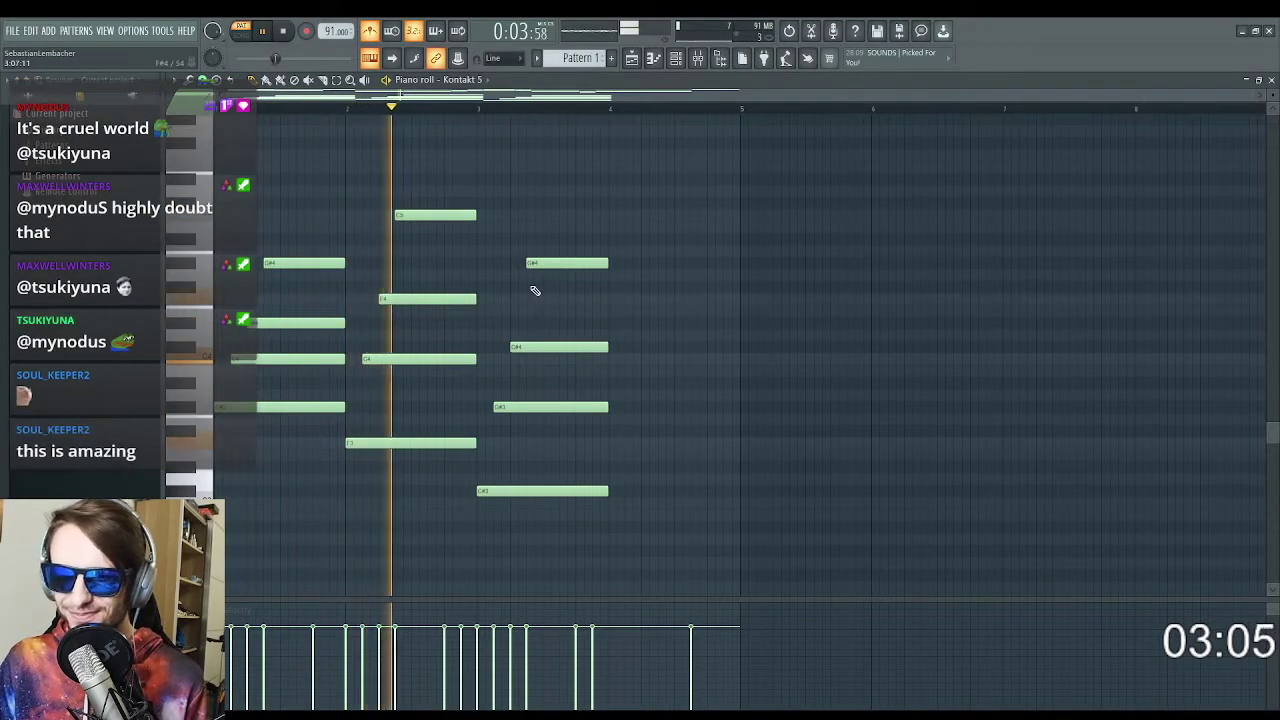
scroll(540, 300, up, 1)
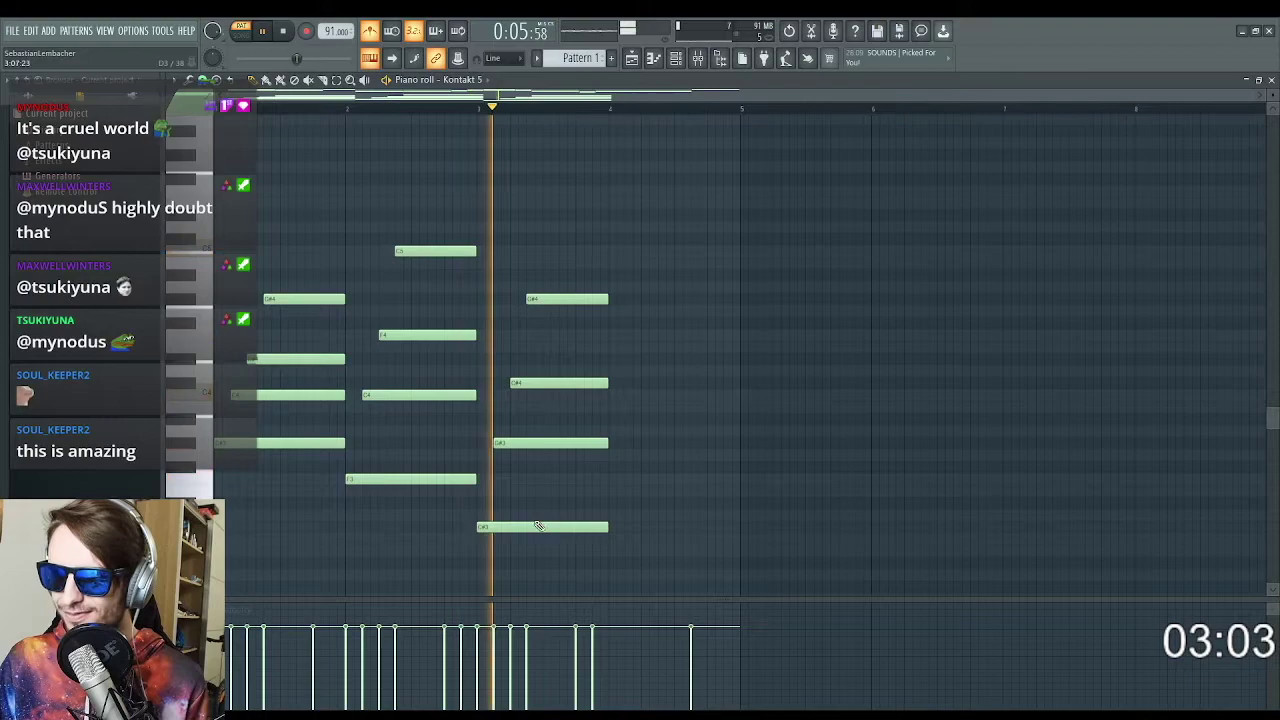
Build a staggered chord of D#3, A#3, D#4 and D#5 in bar 4, entering two steps apart and ending at bar 5
drag(520, 527, 650, 497)
key(space)
mouse_move(636, 424)
mouse_down()
mouse_move(618, 458)
mouse_move(620, 410)
mouse_up()
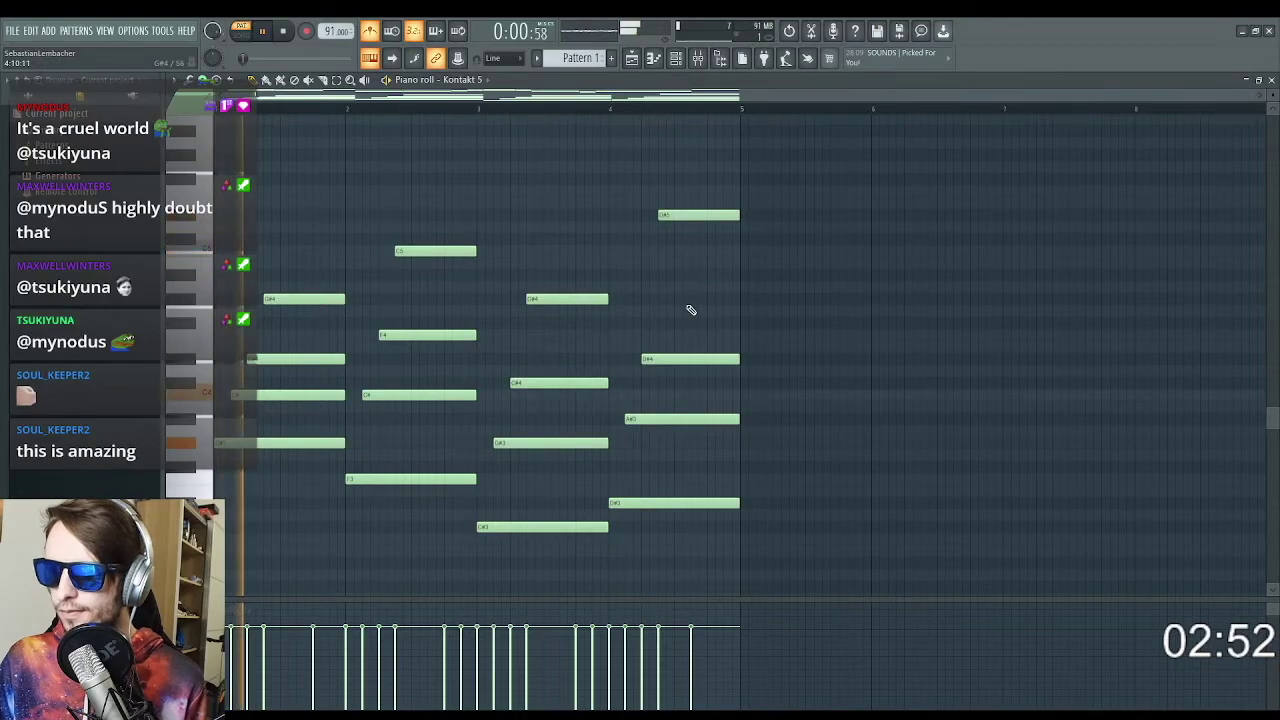
Play back the four-bar pattern and review how the melody fits with the chords beneath it
scroll(486, 306, up, 5)
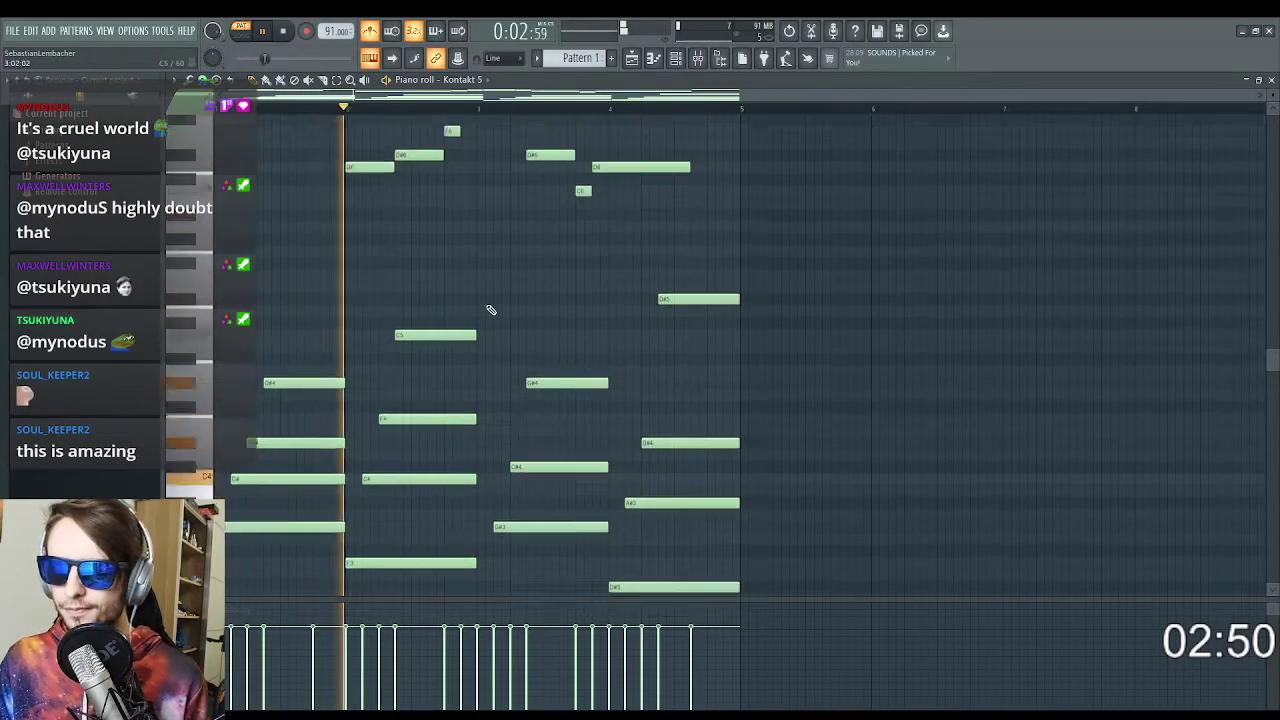
scroll(380, 326, up, 4)
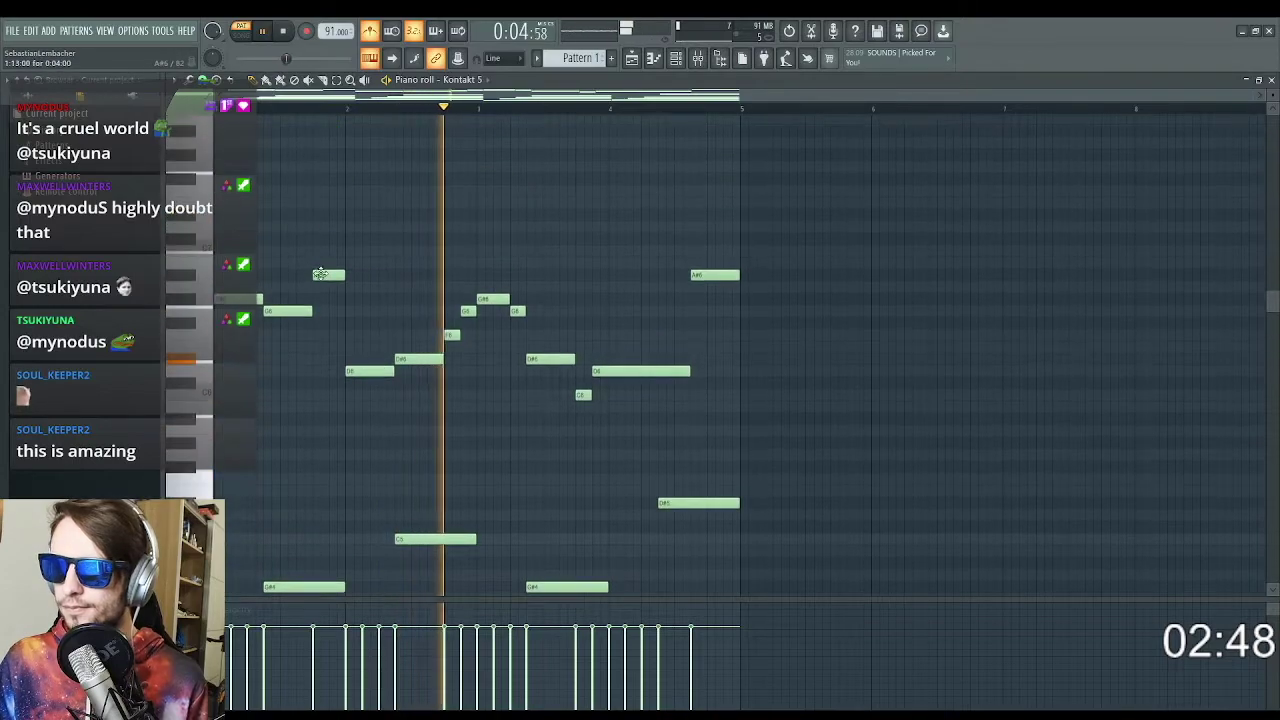
scroll(869, 516, down, 8)
drag(886, 591, 205, 114)
scroll(406, 377, down, 3)
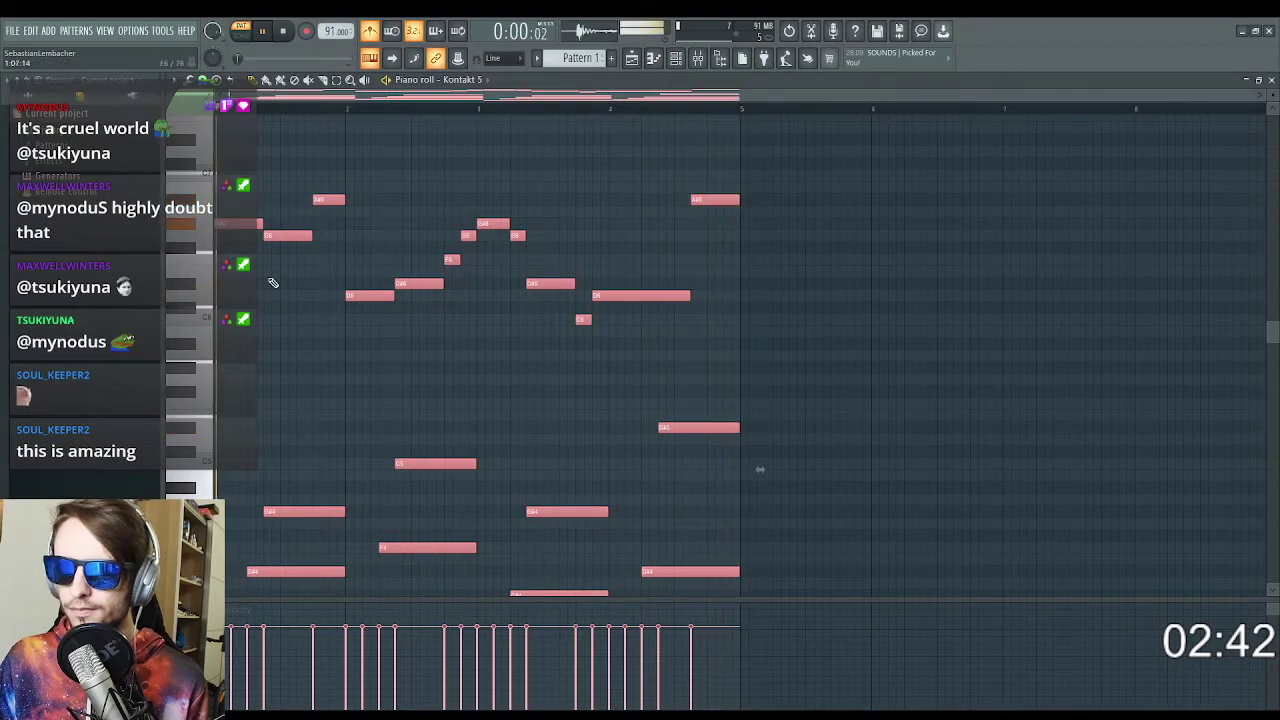
ctrl+click(372, 338)
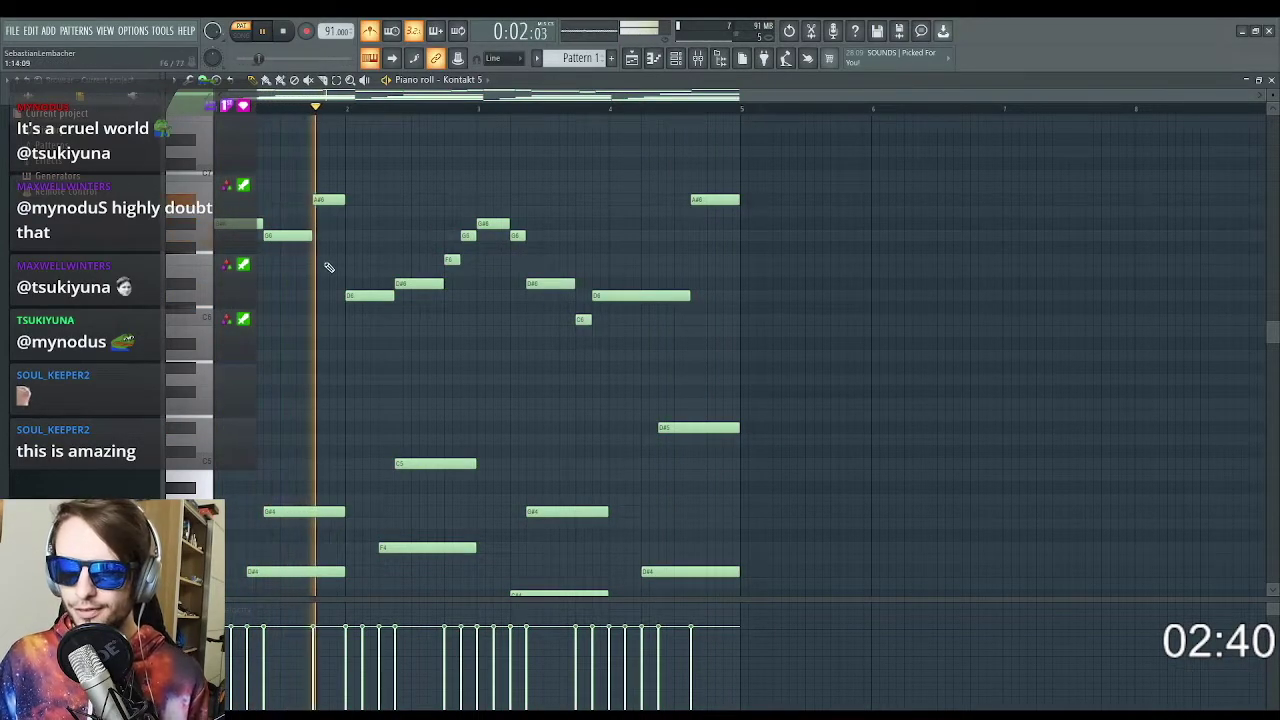
scroll(340, 320, down, 2)
key(space)
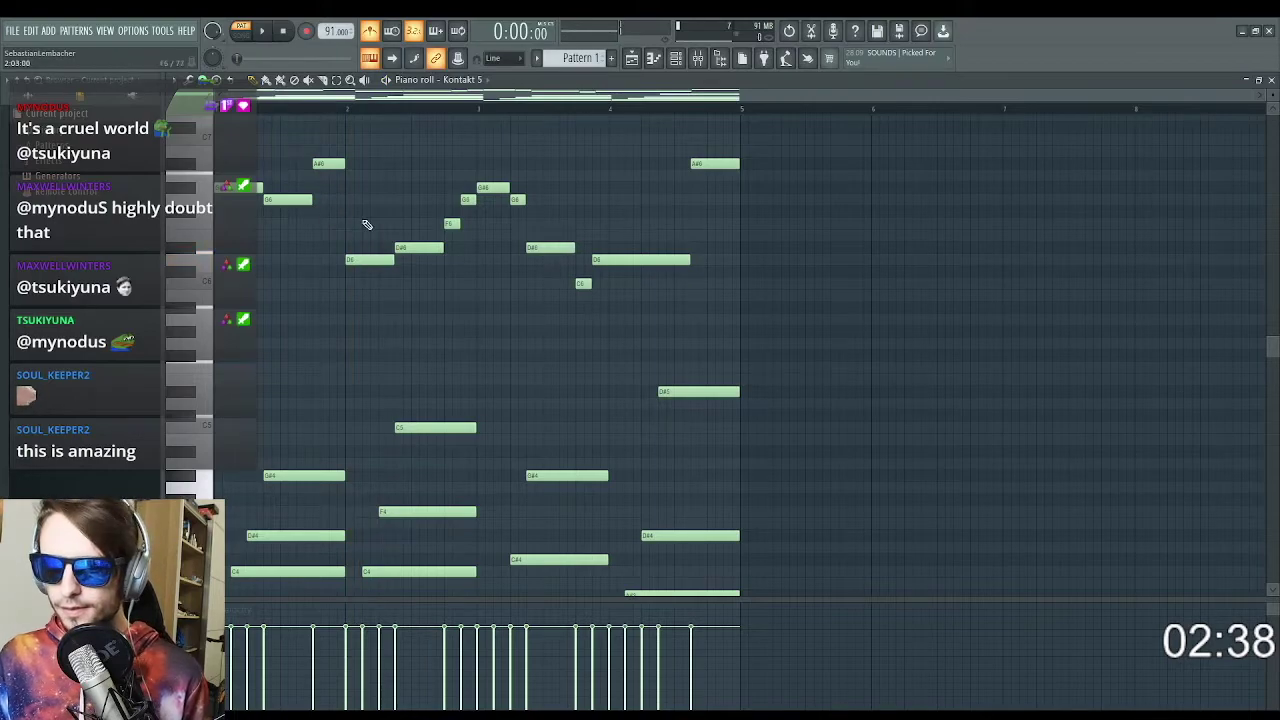
key(space)
scroll(380, 305, down, 5)
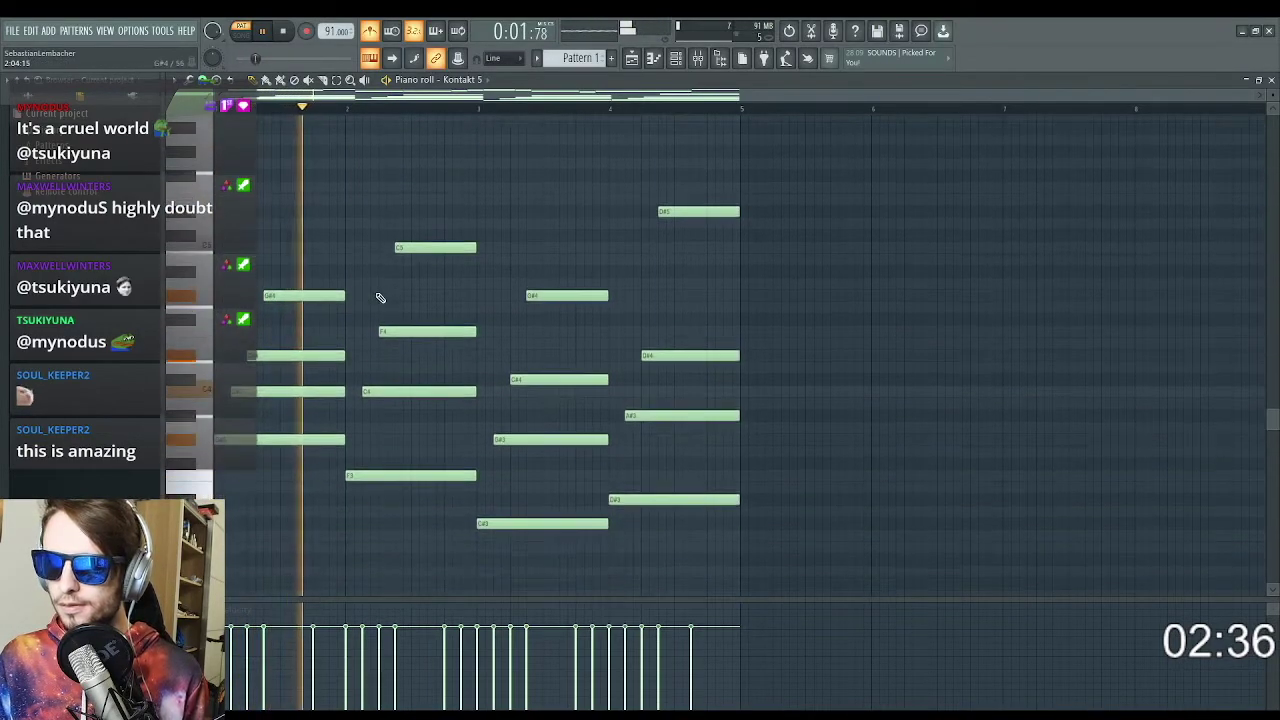
Add harmony notes D#6 and C6 beneath the G#6 and G6 melody notes in bar 1 and audition them
key(space)
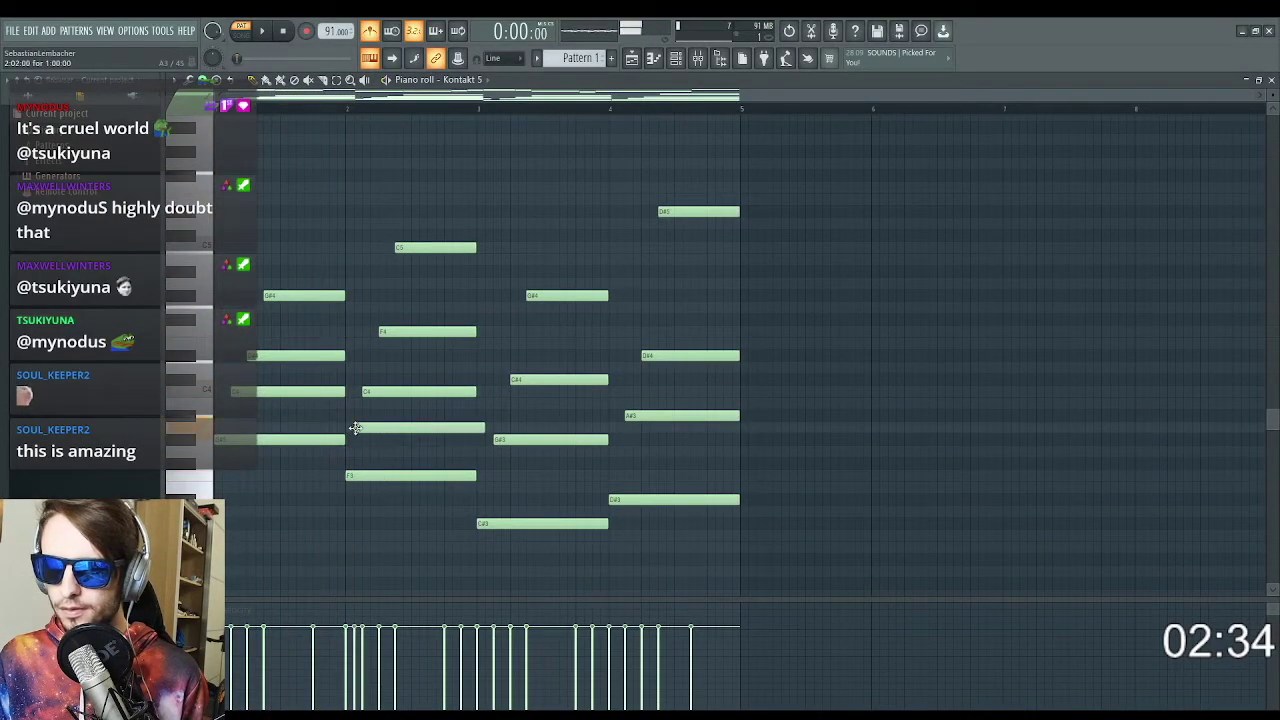
drag(344, 421, 346, 392)
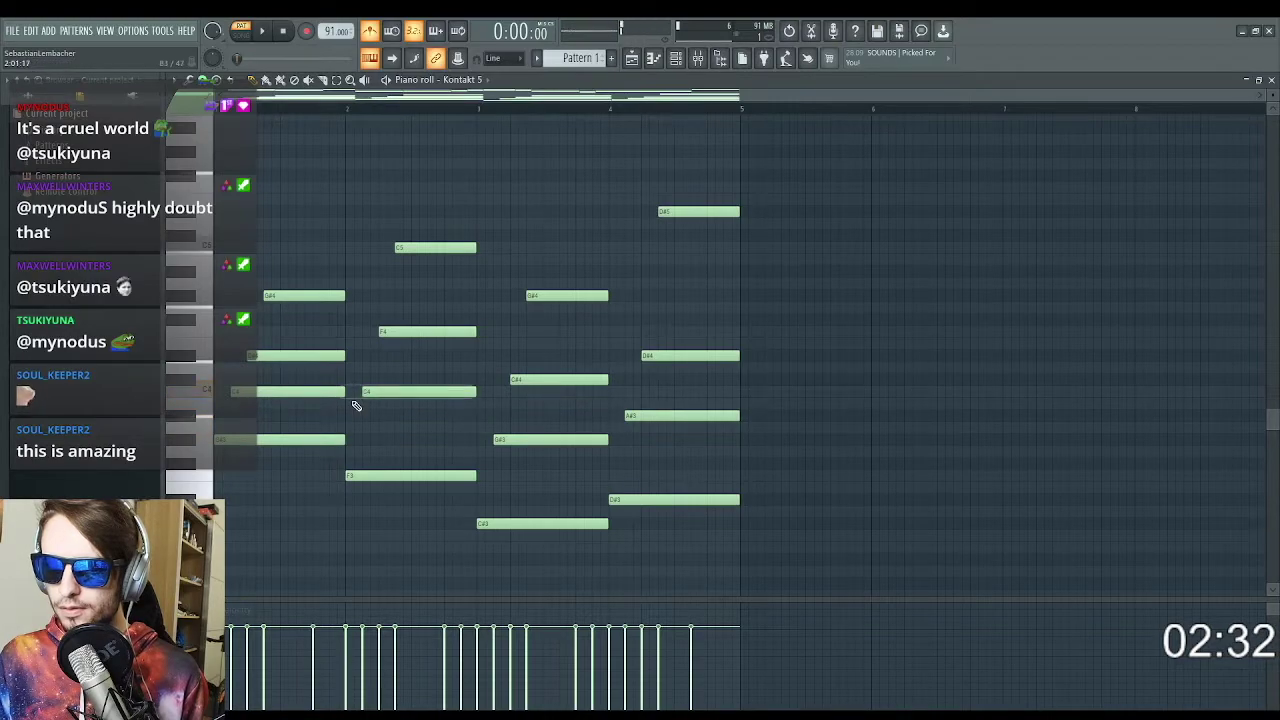
scroll(380, 330, up, 5)
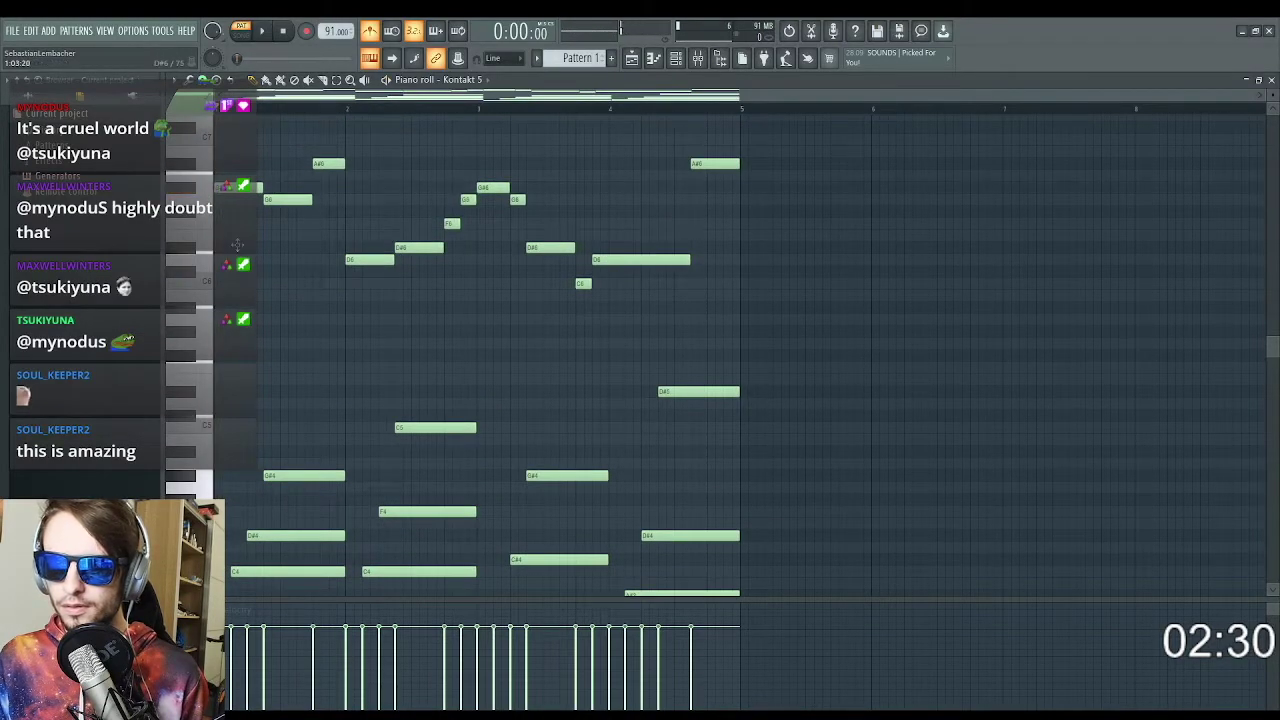
key(space)
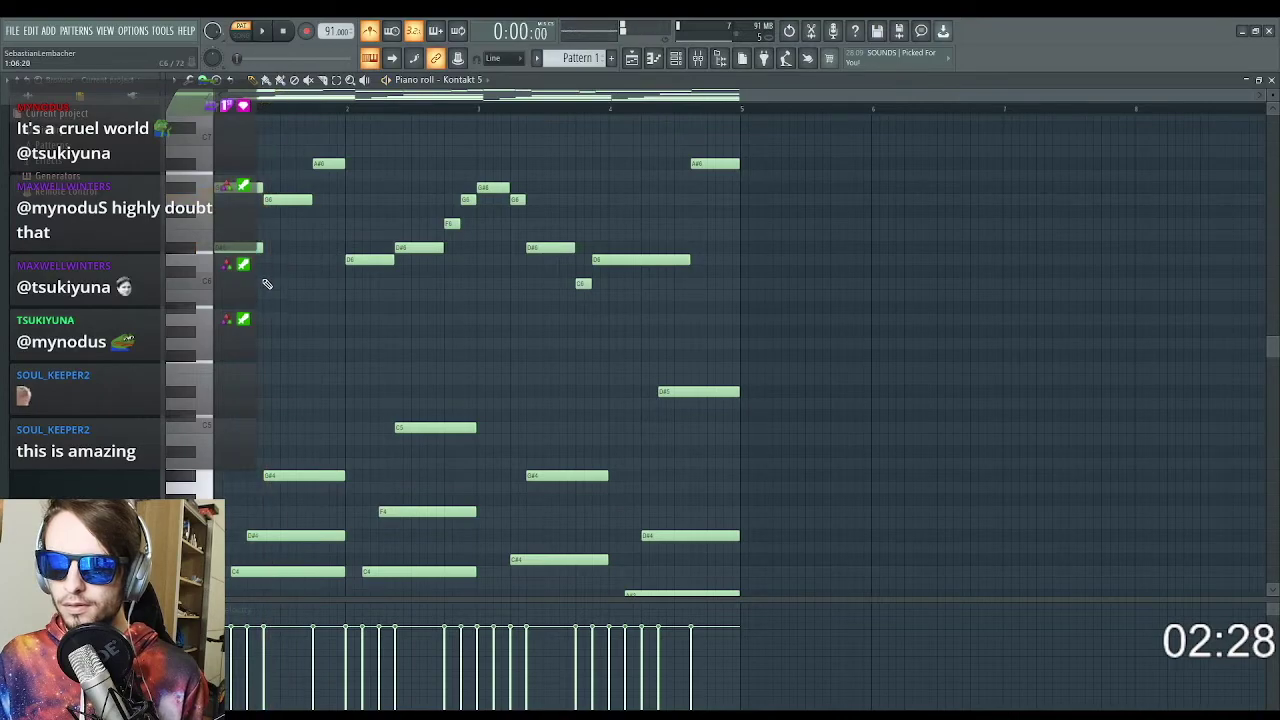
key(space)
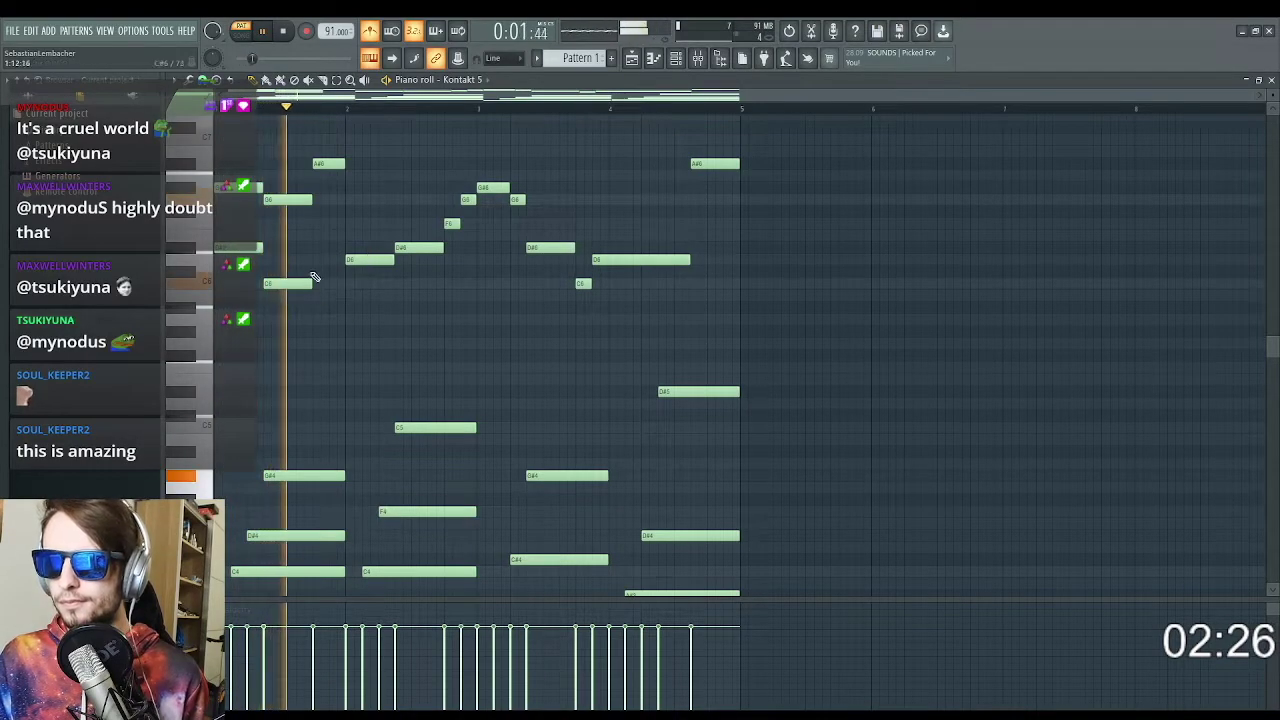
scroll(347, 335, up, 2)
Add a harmony note F5 at the start of bar 2 beneath the D6 melody note and play it back
key(space)
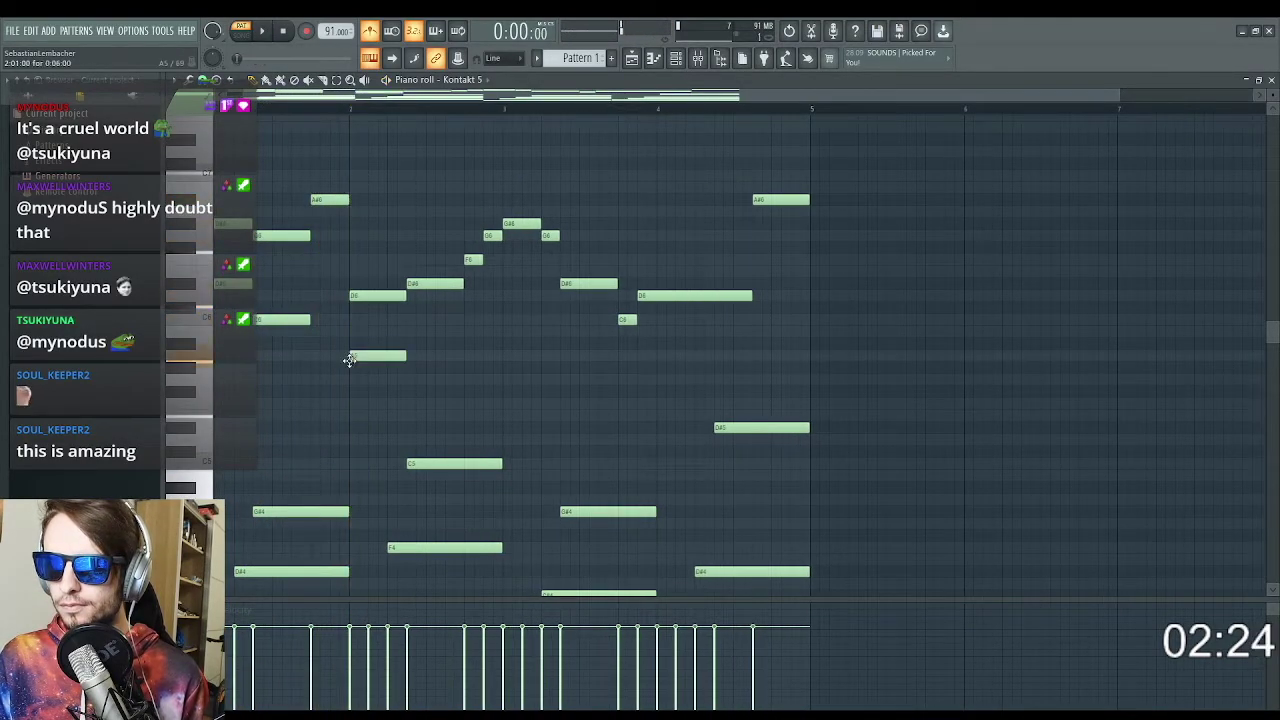
scroll(443, 408, up, 1)
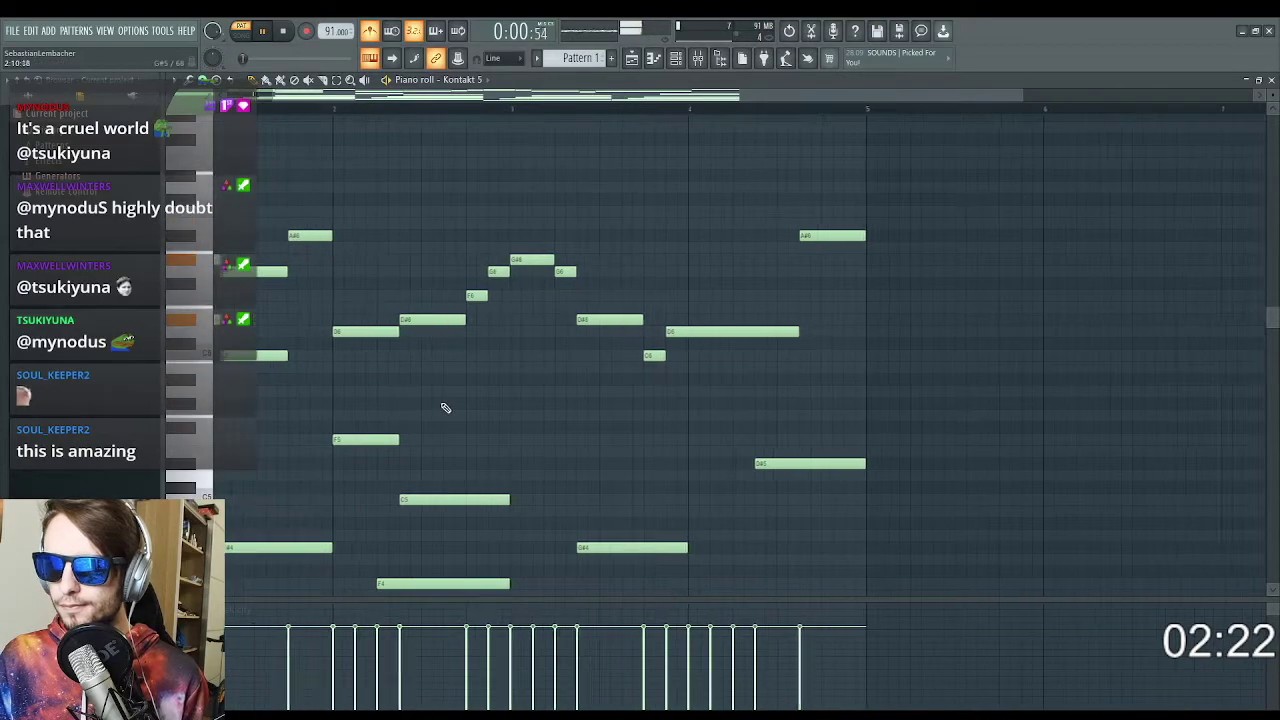
scroll(457, 437, up, 2)
scroll(357, 271, down, 3)
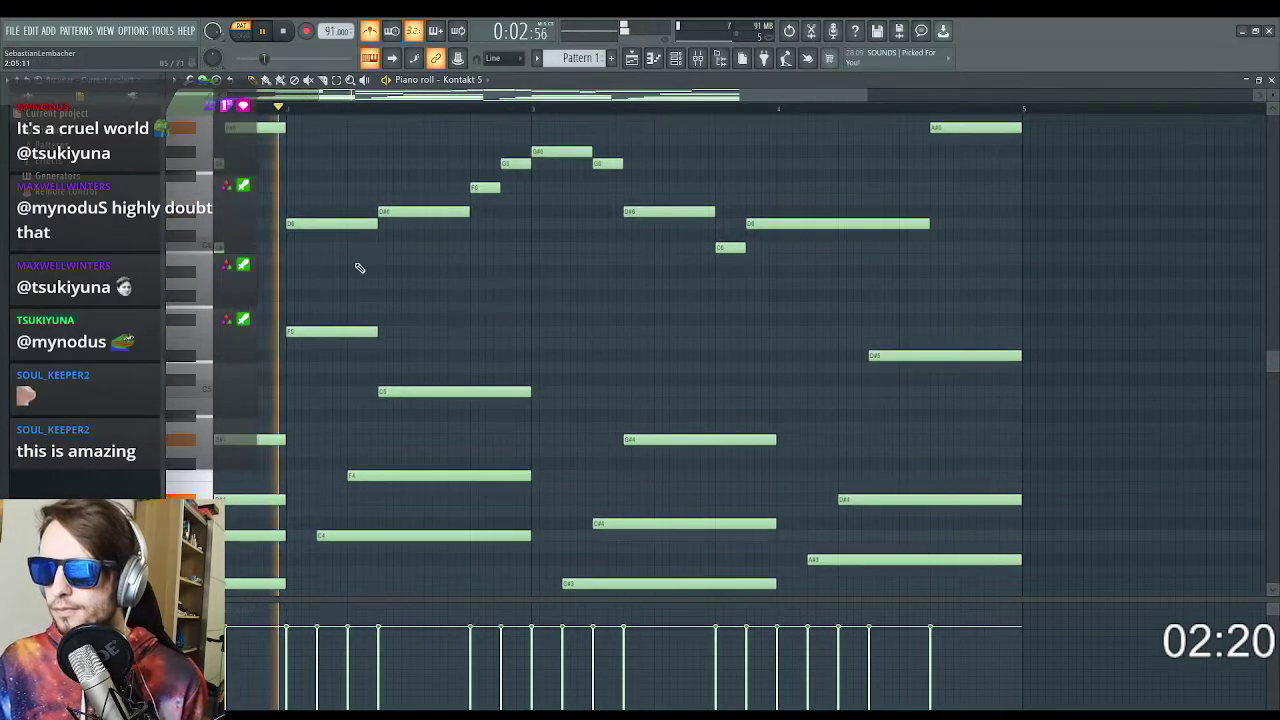
Continue the bar 2 harmony with a four-step G5 followed by a six-step G#5 that lasts to the end of the bar
key(space)
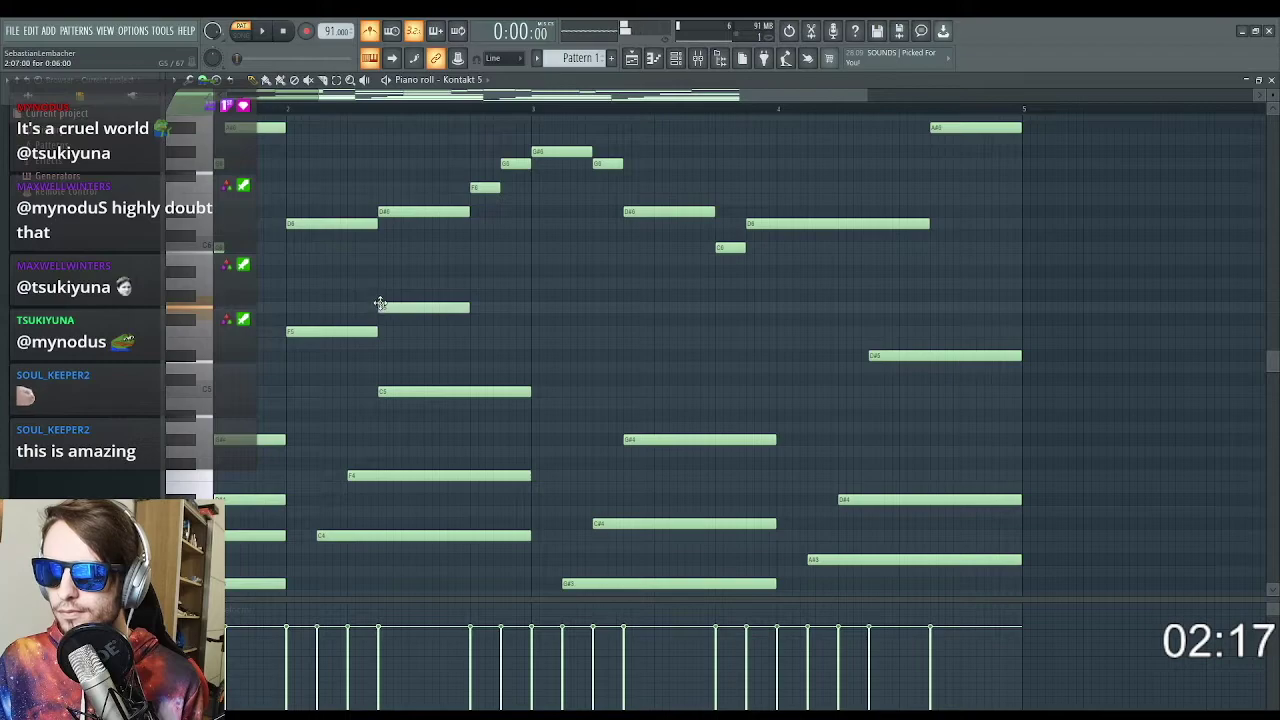
key(space)
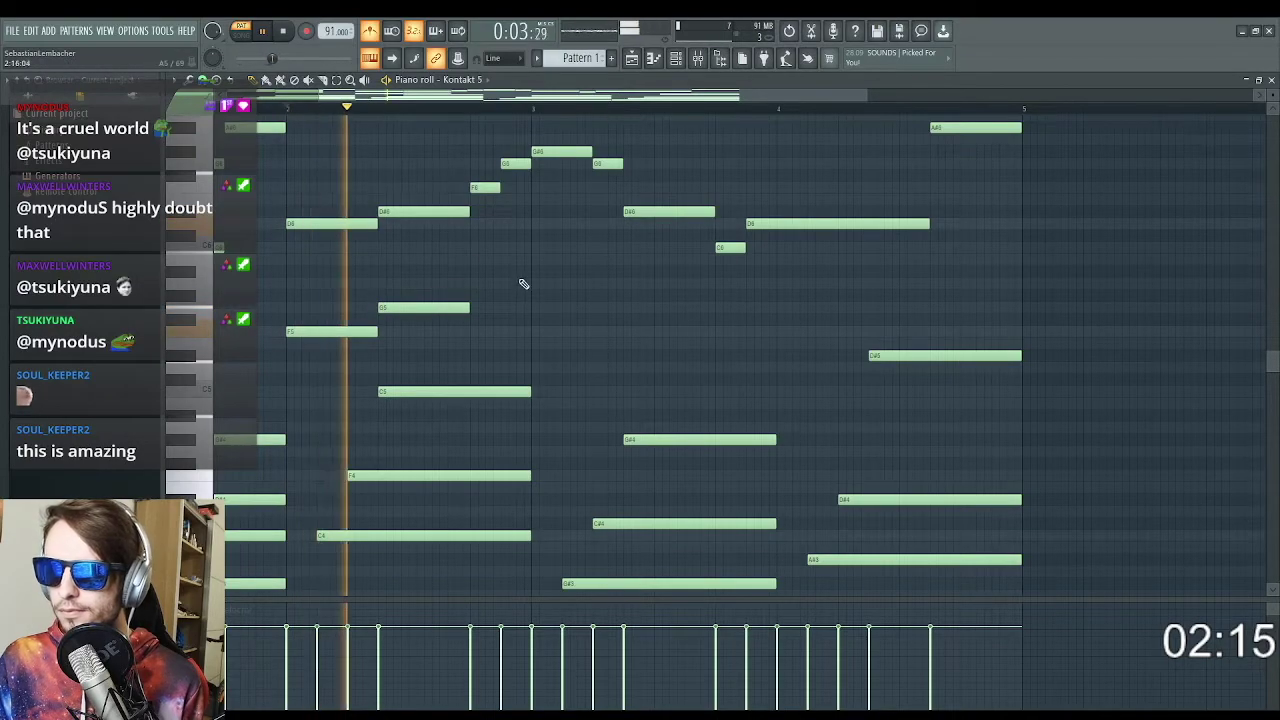
key(space)
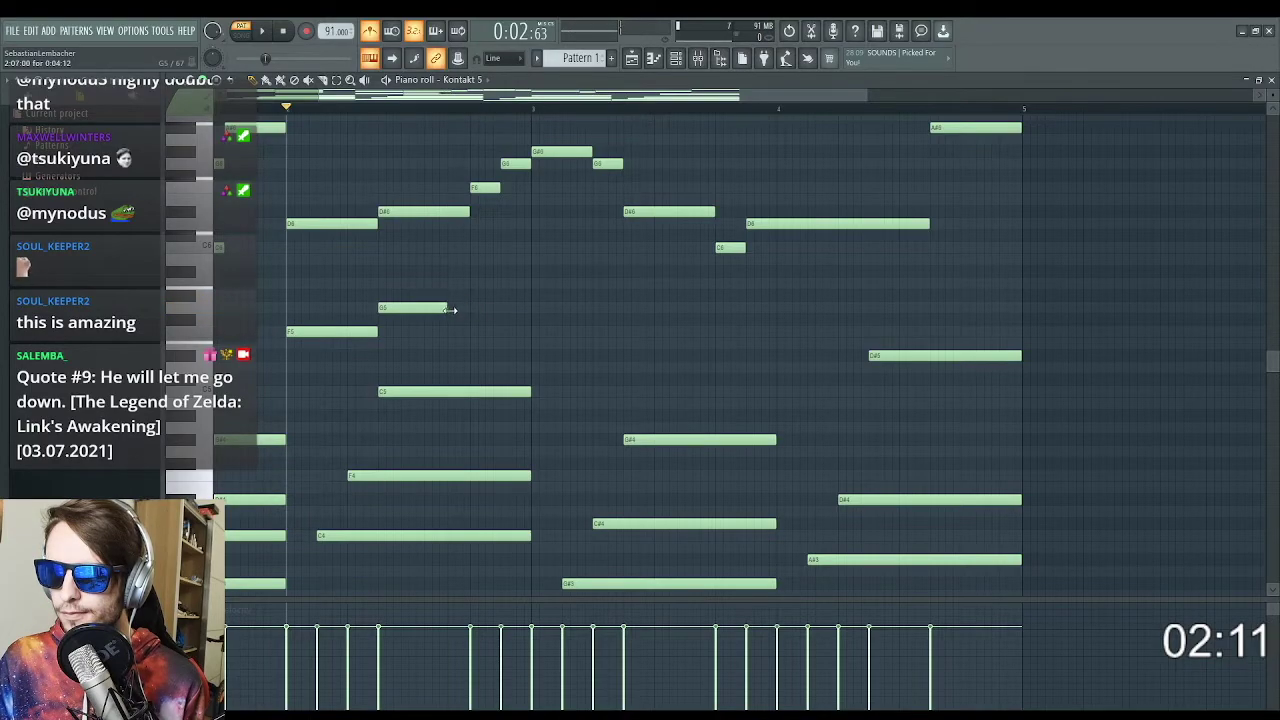
key(space)
drag(501, 297, 531, 297)
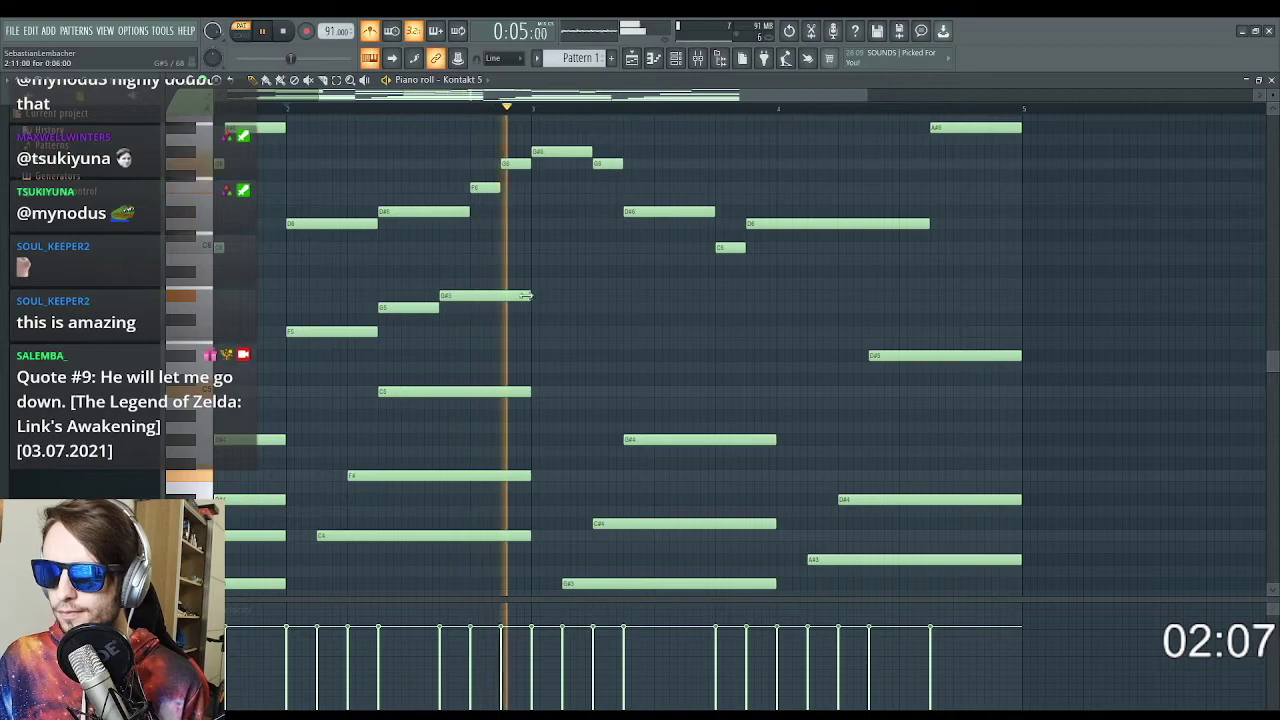
Start the bar 3 harmony with a two-step C6 followed by a four-step G#5, and play it back
key(space)
click(533, 247)
key(space)
scroll(622, 251, up, 1)
drag(622, 251, 586, 250)
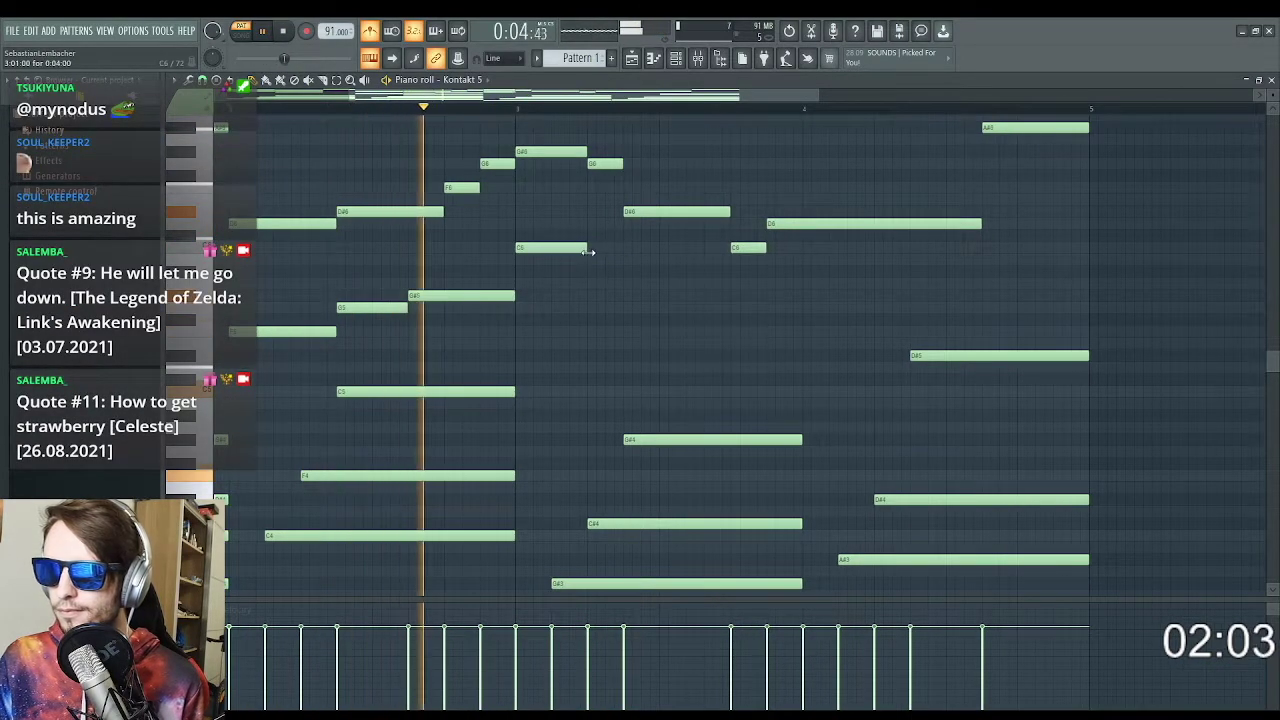
key(space)
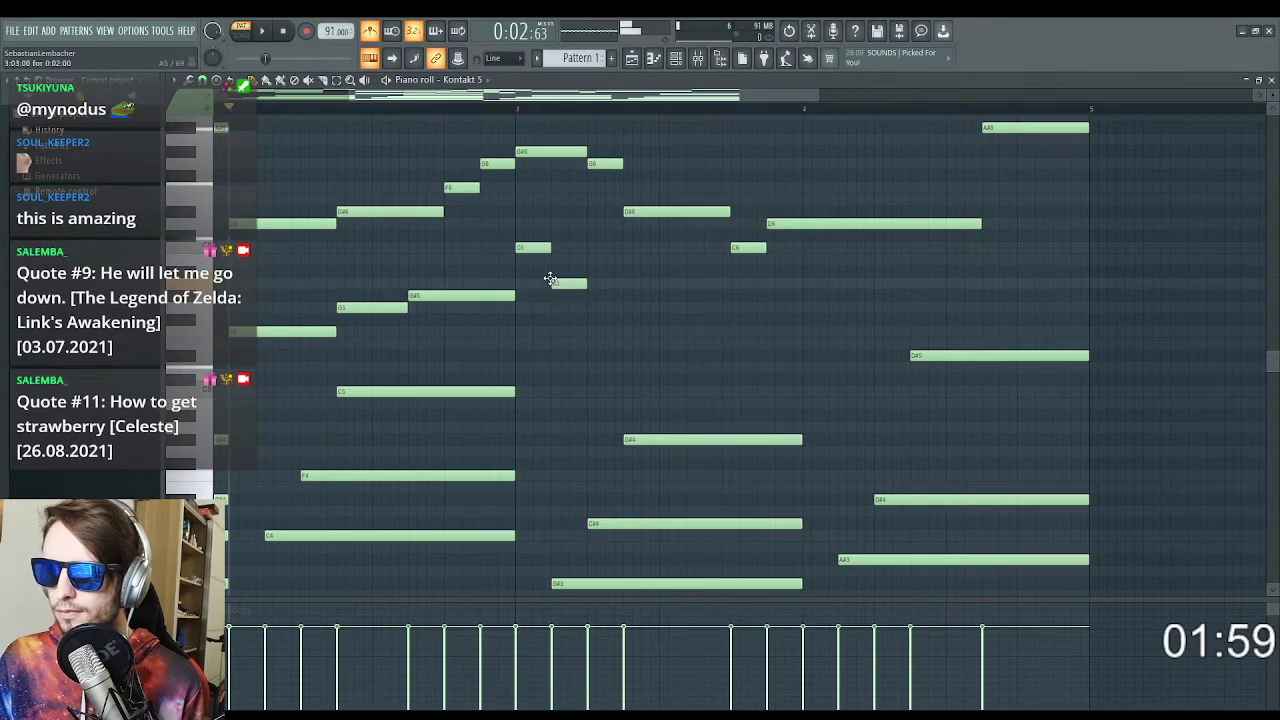
key(space)
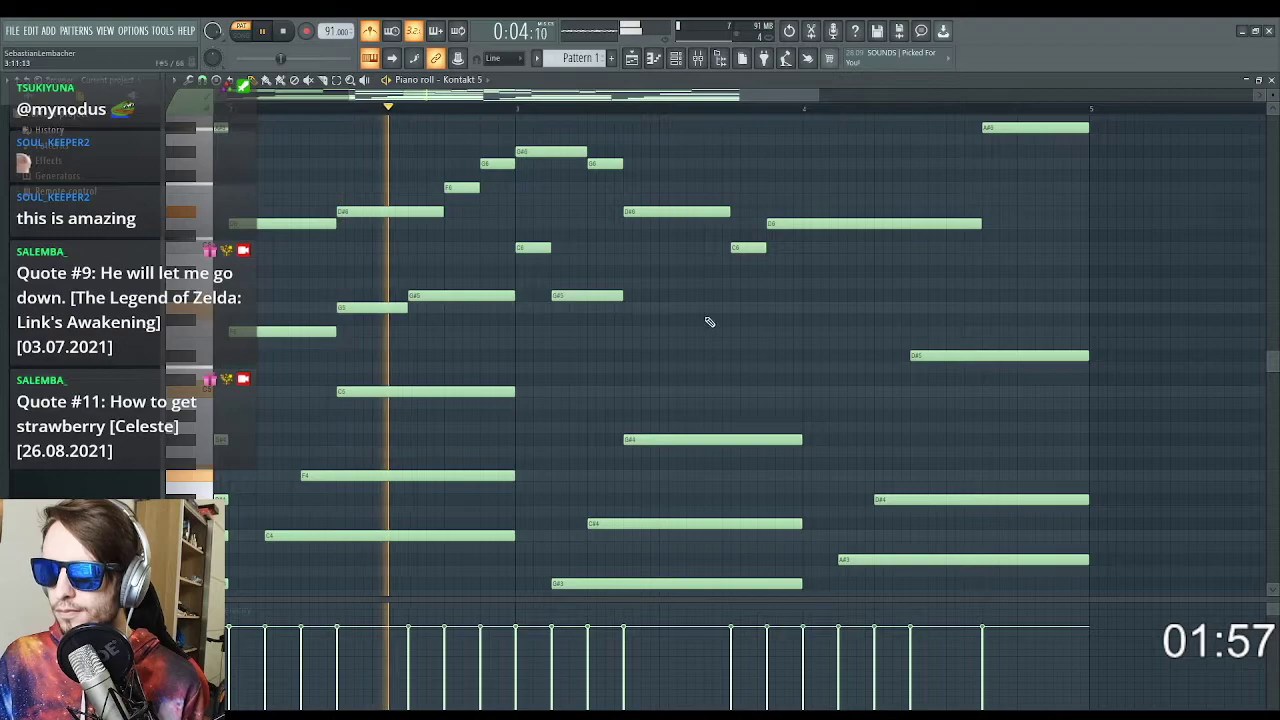
Add a harmony note F5 beneath the D#6 in bar 3 and extend it to the start of bar 4
scroll(745, 333, up, 1)
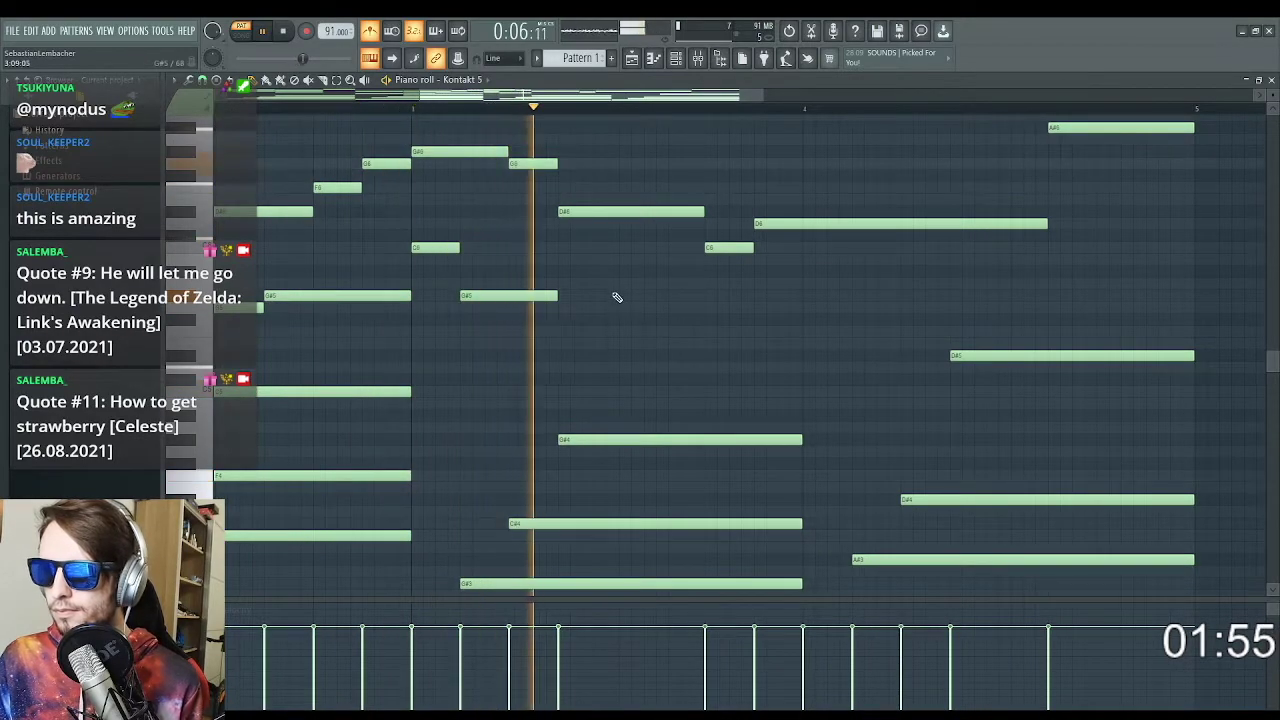
key(space)
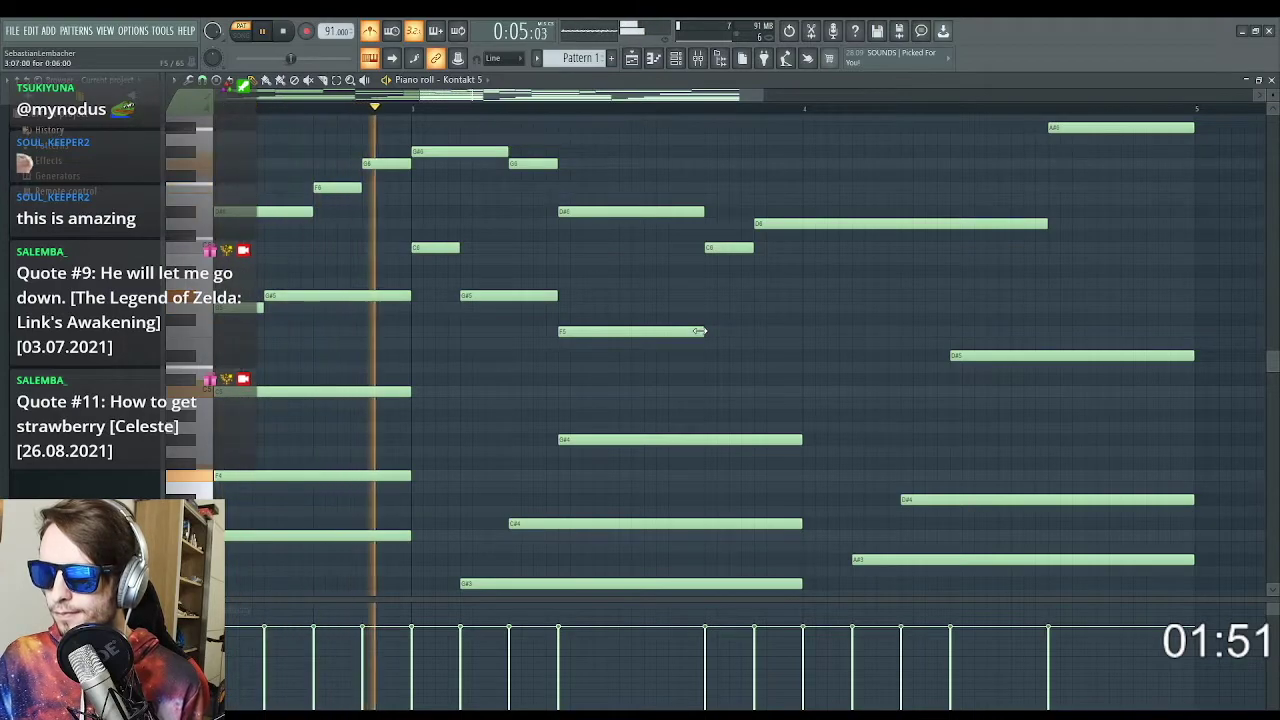
scroll(961, 342, down, 1)
scroll(834, 343, up, 3)
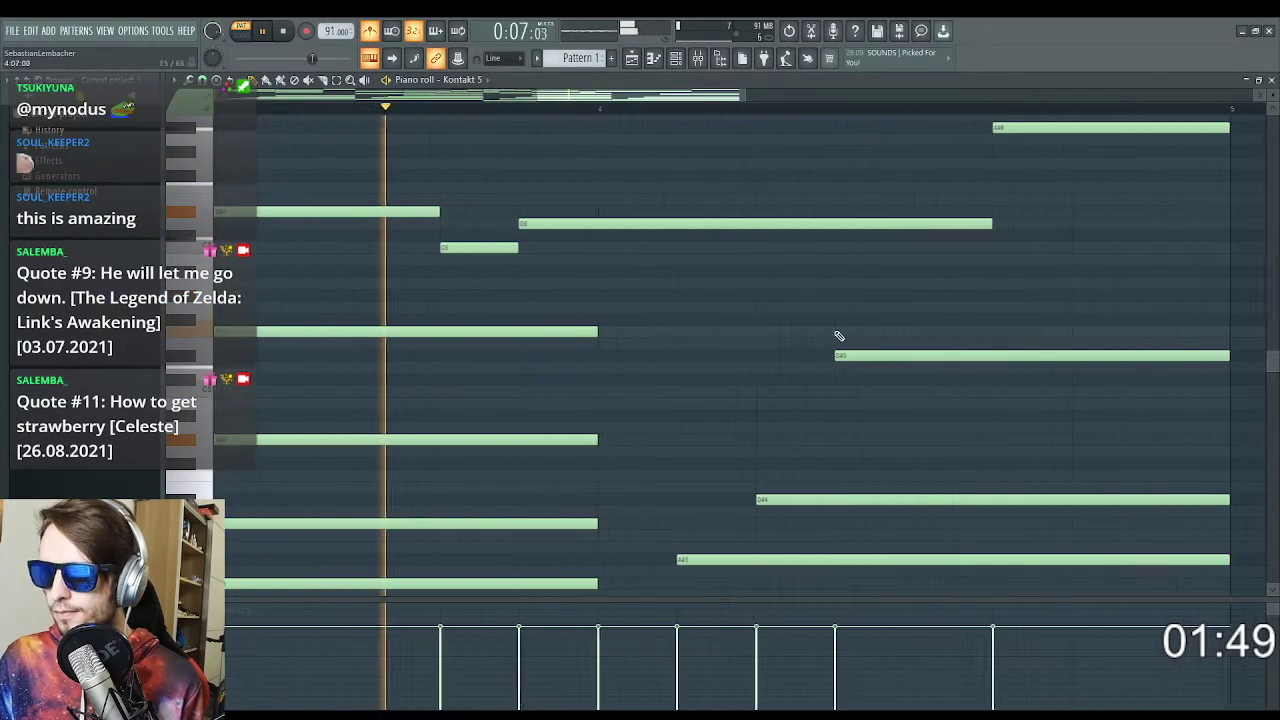
Raise the long D6 melody note leading into bar 4 to D#6 and play back that passage
key(space)
mouse_move(555, 220)
mouse_down()
mouse_move(553, 197)
mouse_move(563, 213)
mouse_up()
click(447, 110)
key(space)
key(space)
Shorten F5 to end where the long D#6 begins, and add G5 from there until D#5 enters in bar 4
mouse_move(594, 296)
mouse_down()
mouse_move(594, 320)
mouse_move(514, 332)
mouse_up()
key(space)
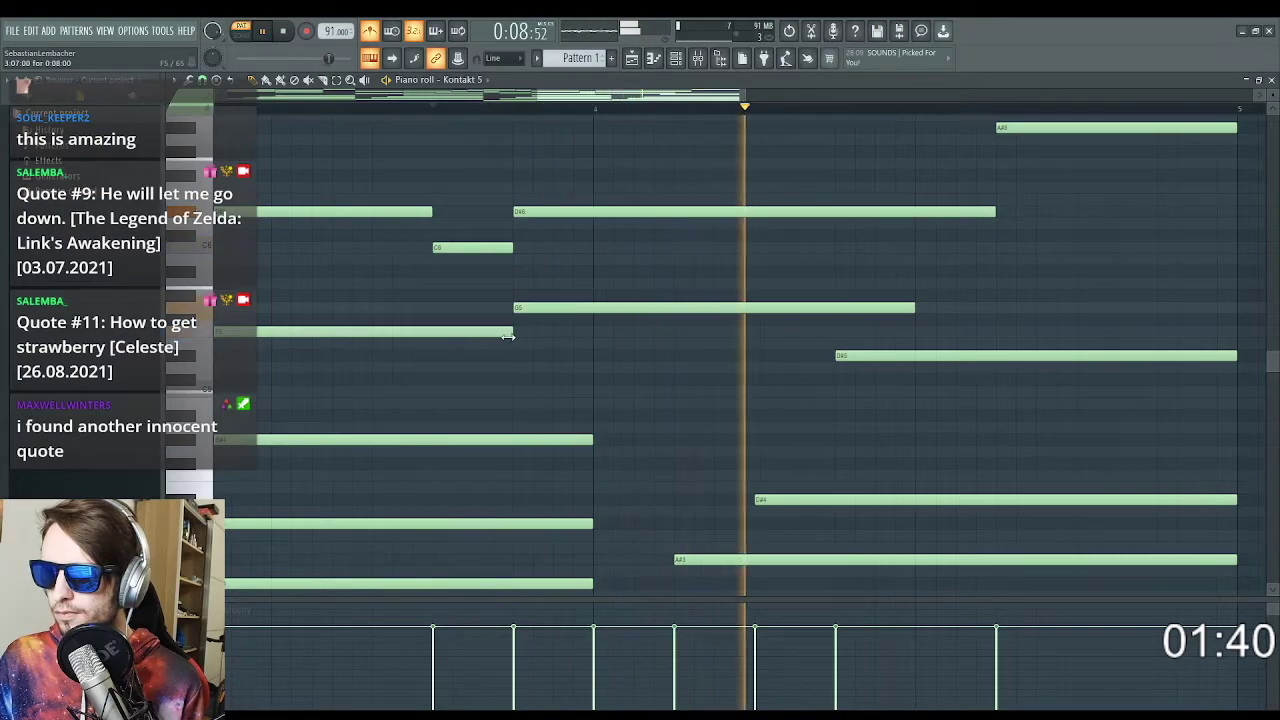
drag(899, 307, 835, 307)
key(space)
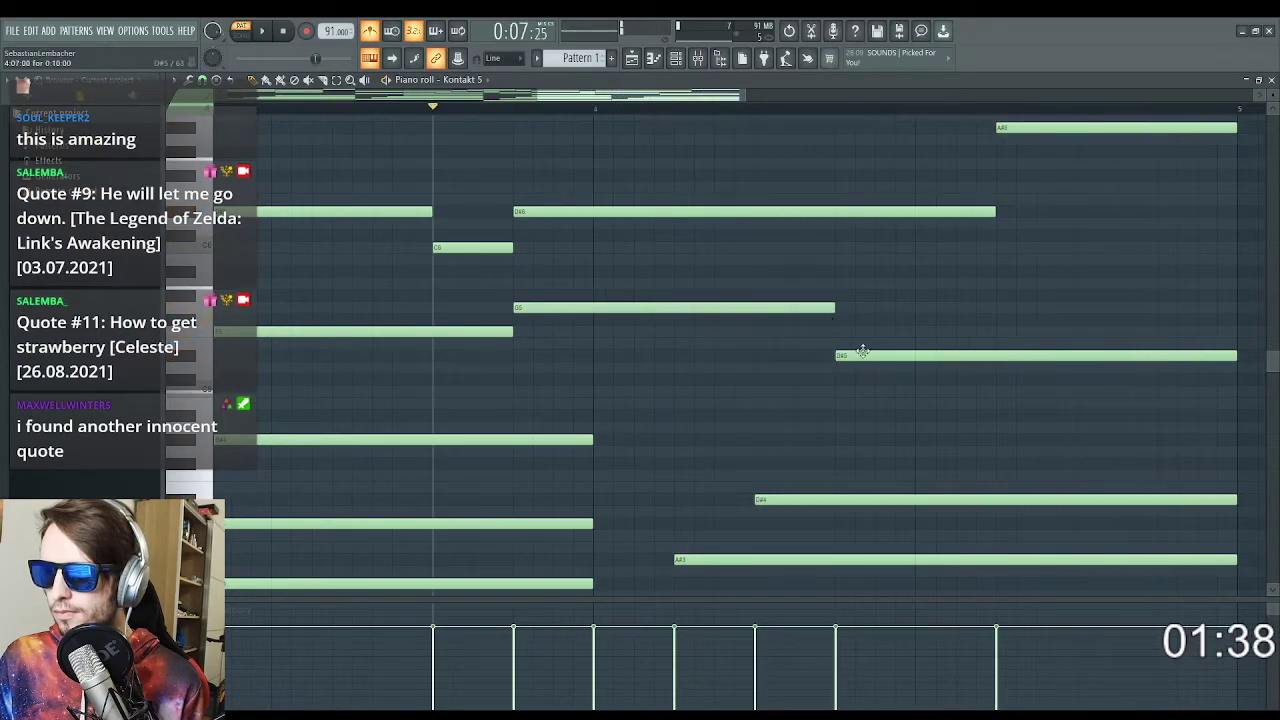
Delete the closing A#6 melody note in bar 4 and place a higher D#7 in the second half of the bar
scroll(868, 342, up, 3)
right_click(1024, 202)
click(875, 187)
drag(875, 187, 868, 143)
scroll(1131, 214, up, 2)
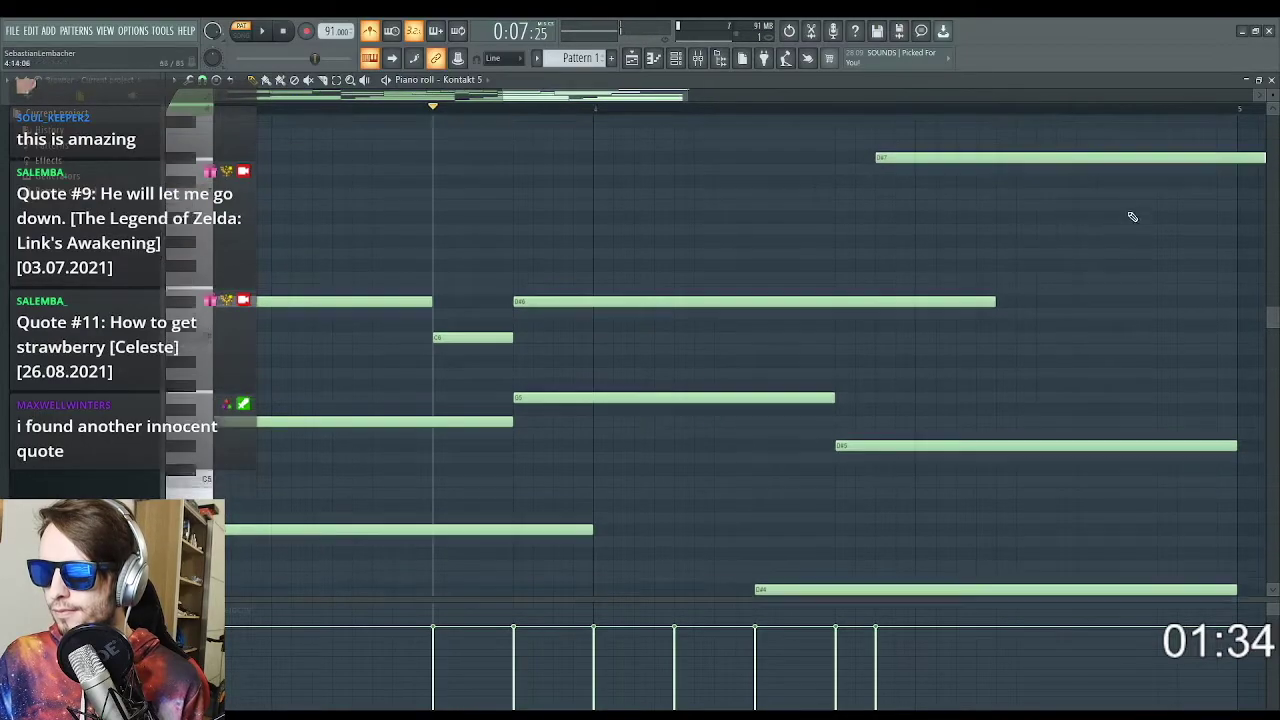
Shorten the D#7 note in bar 4 so it stays within the bar, and audition it from the start of bar 4
ctrl+scroll(970, 220, down, 3)
ctrl+scroll(1000, 221, down, 2)
ctrl+scroll(1086, 223, up, 2)
key(space)
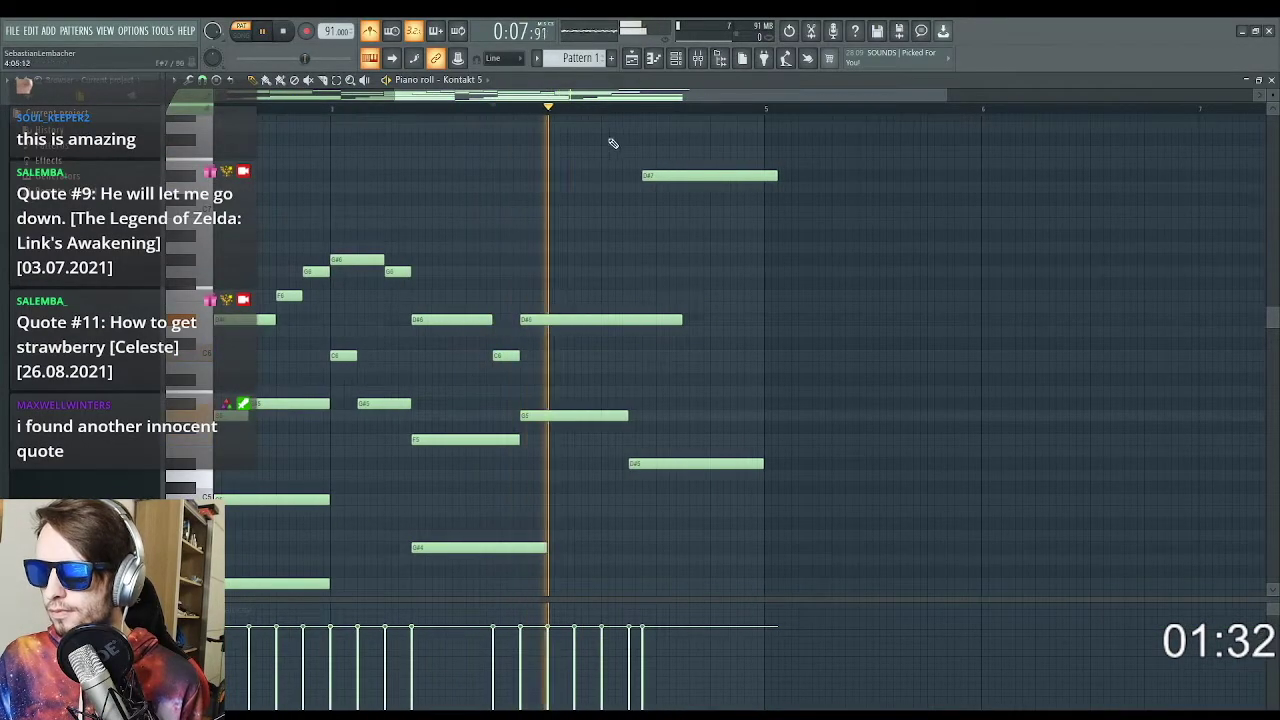
ctrl+scroll(765, 181, up, 2)
drag(760, 180, 611, 182)
key(space)
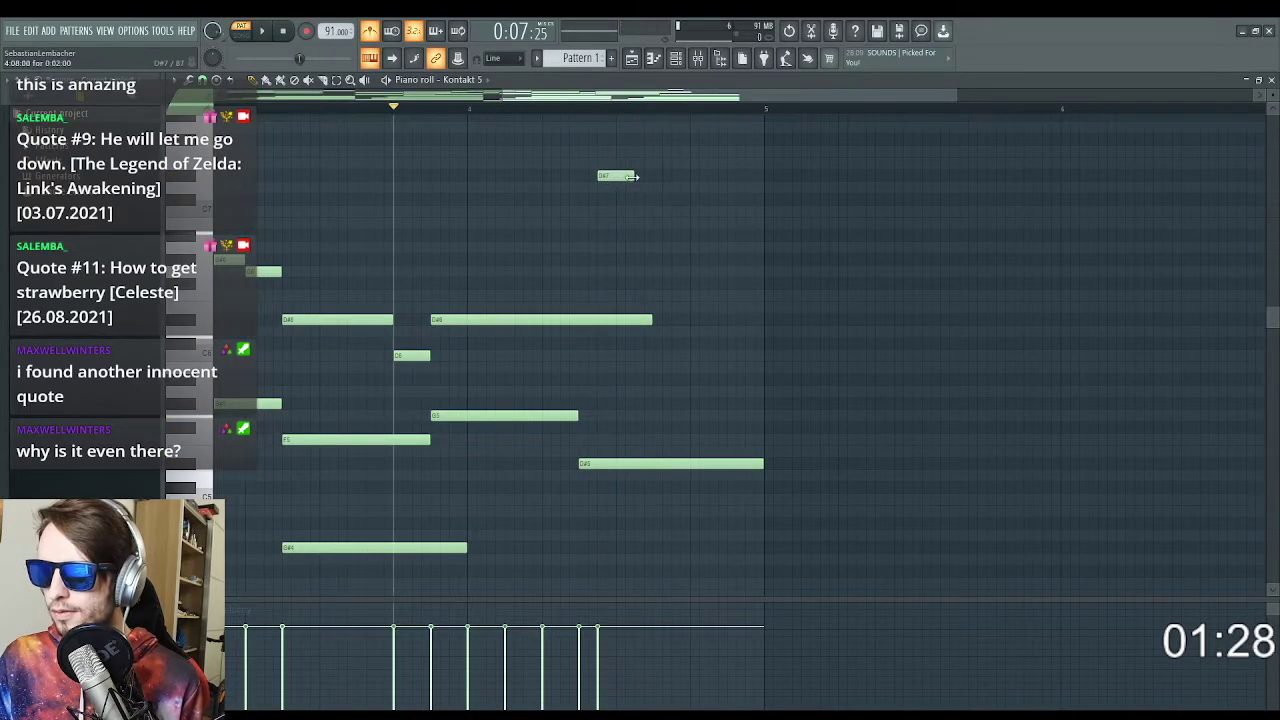
click(478, 110)
key(space)
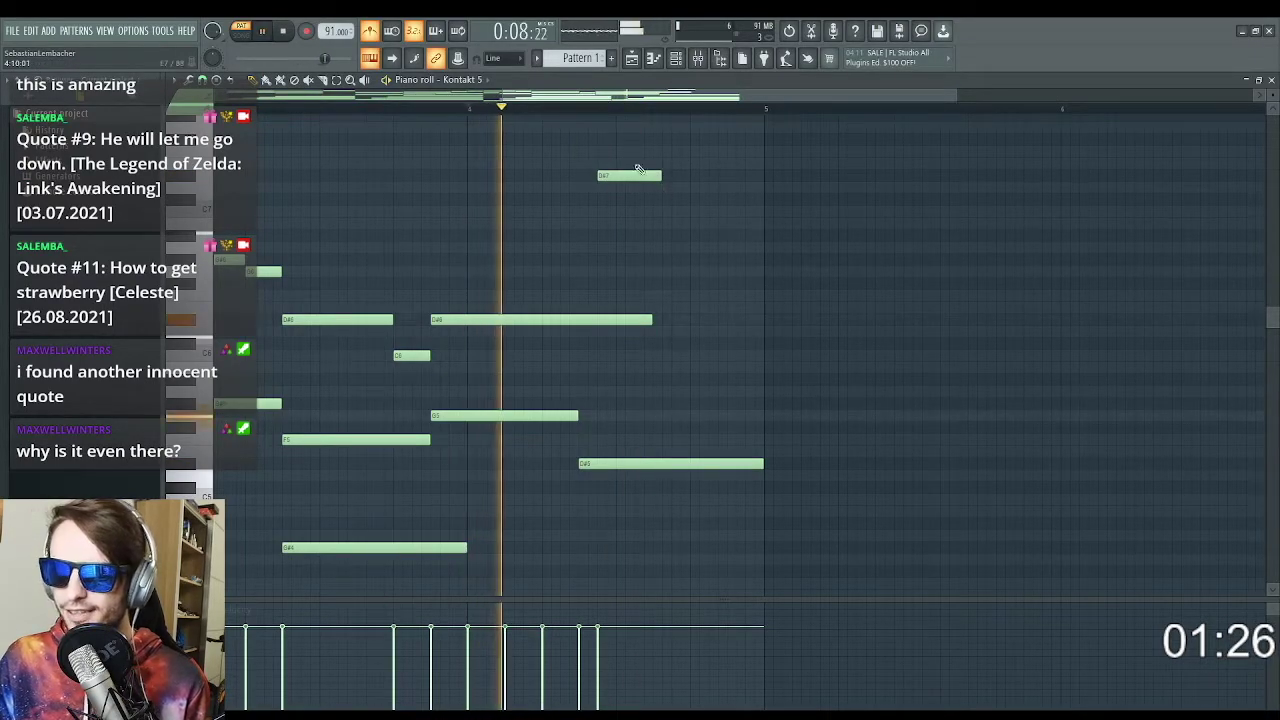
Build a closing run of C#7, C7, C#7, C7 and A#6 after D#7, ending at bar 5, and play it back
scroll(656, 162, up, 3)
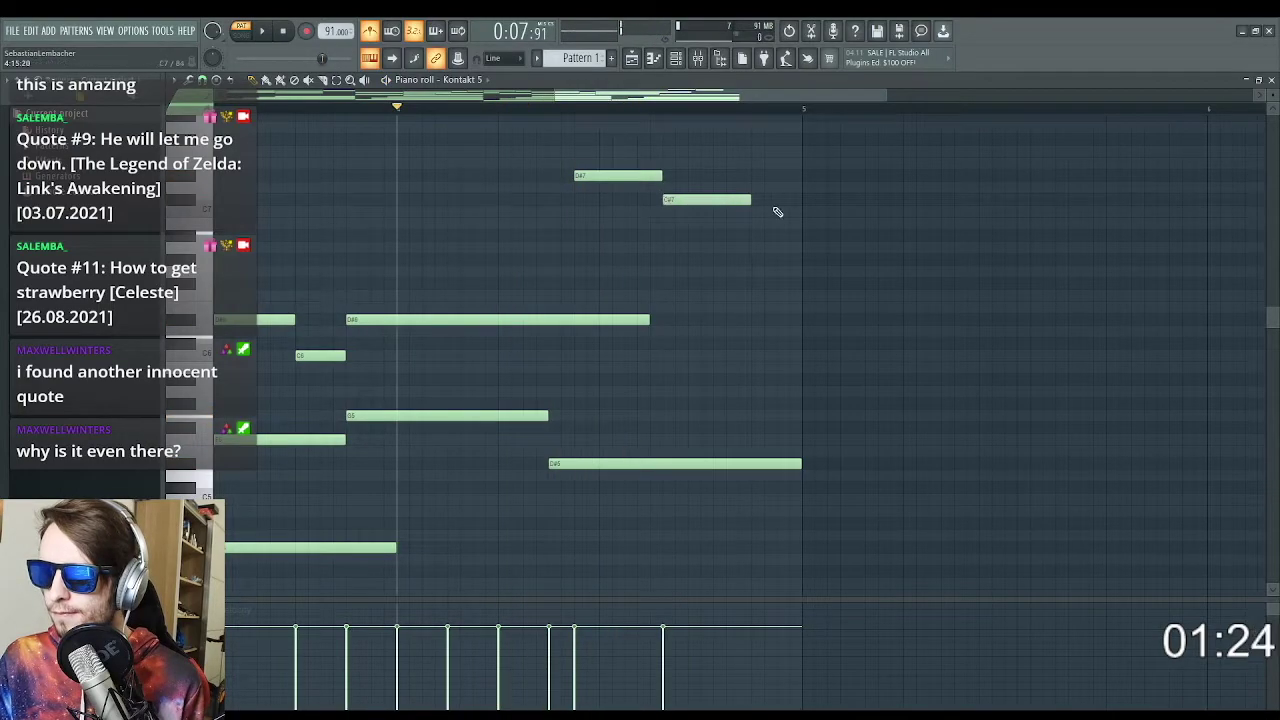
drag(750, 200, 700, 200)
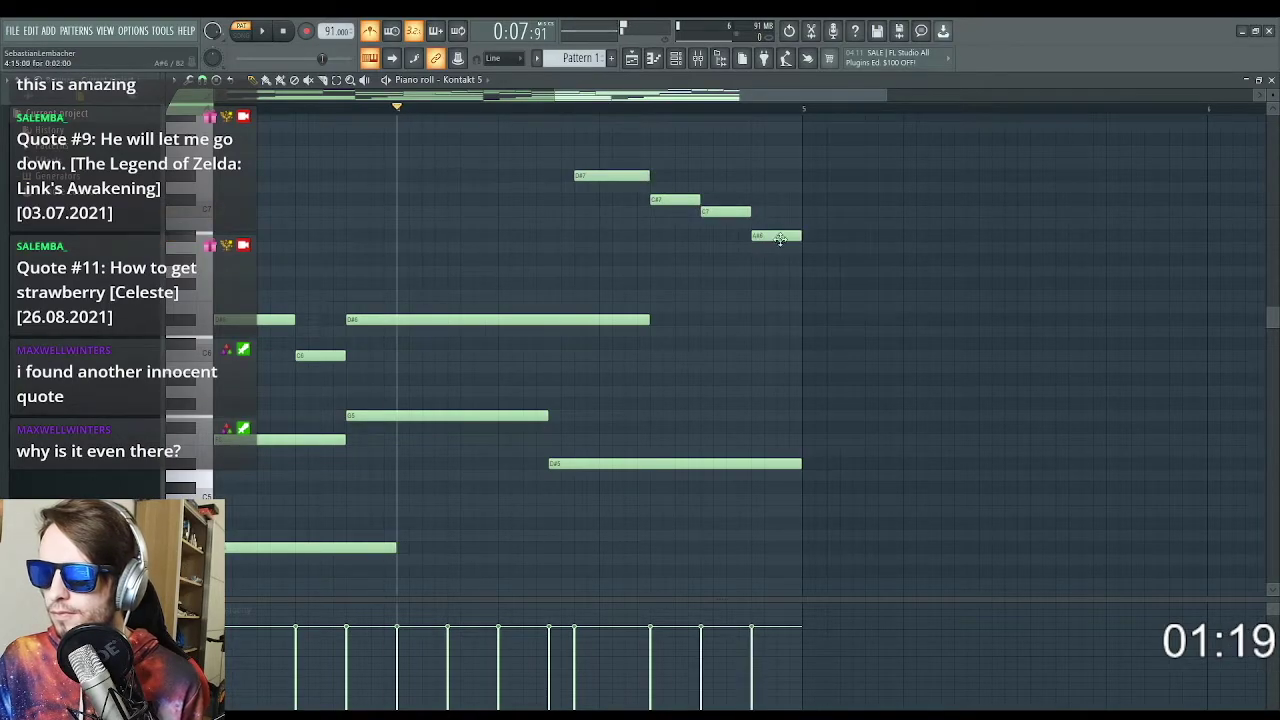
scroll(877, 309, down, 1)
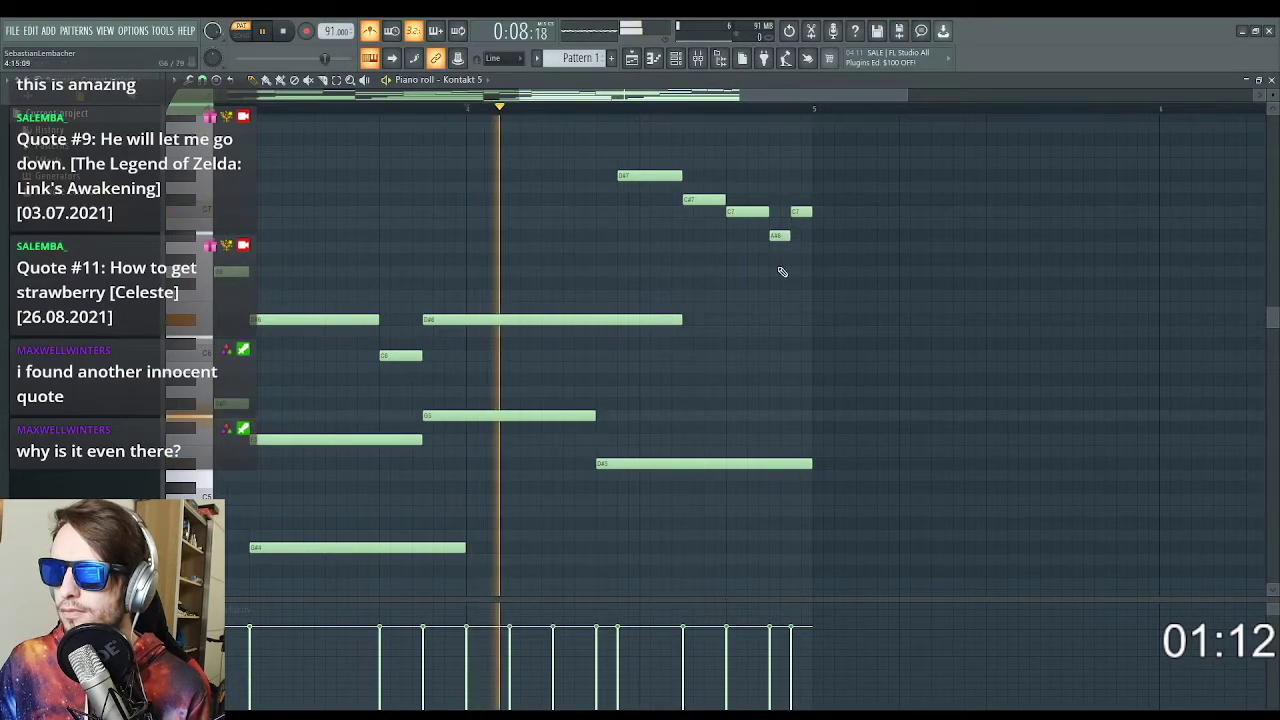
scroll(671, 106, down, 2)
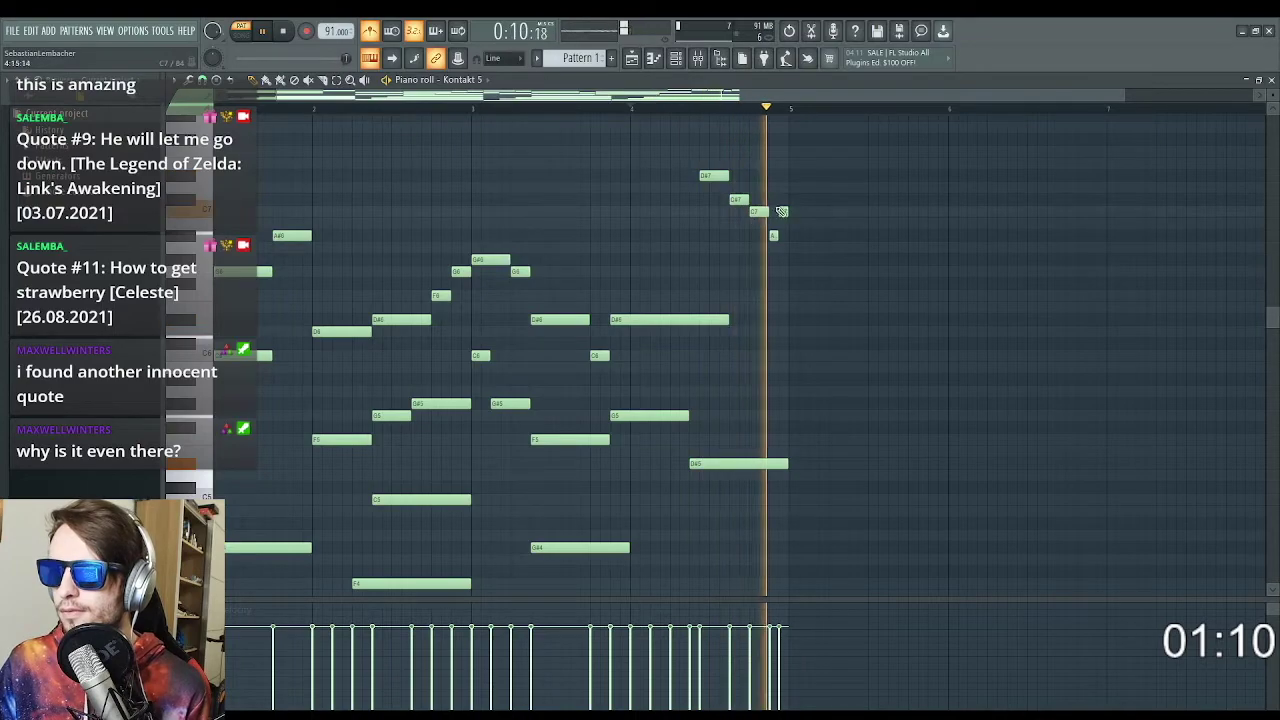
scroll(770, 224, up, 2)
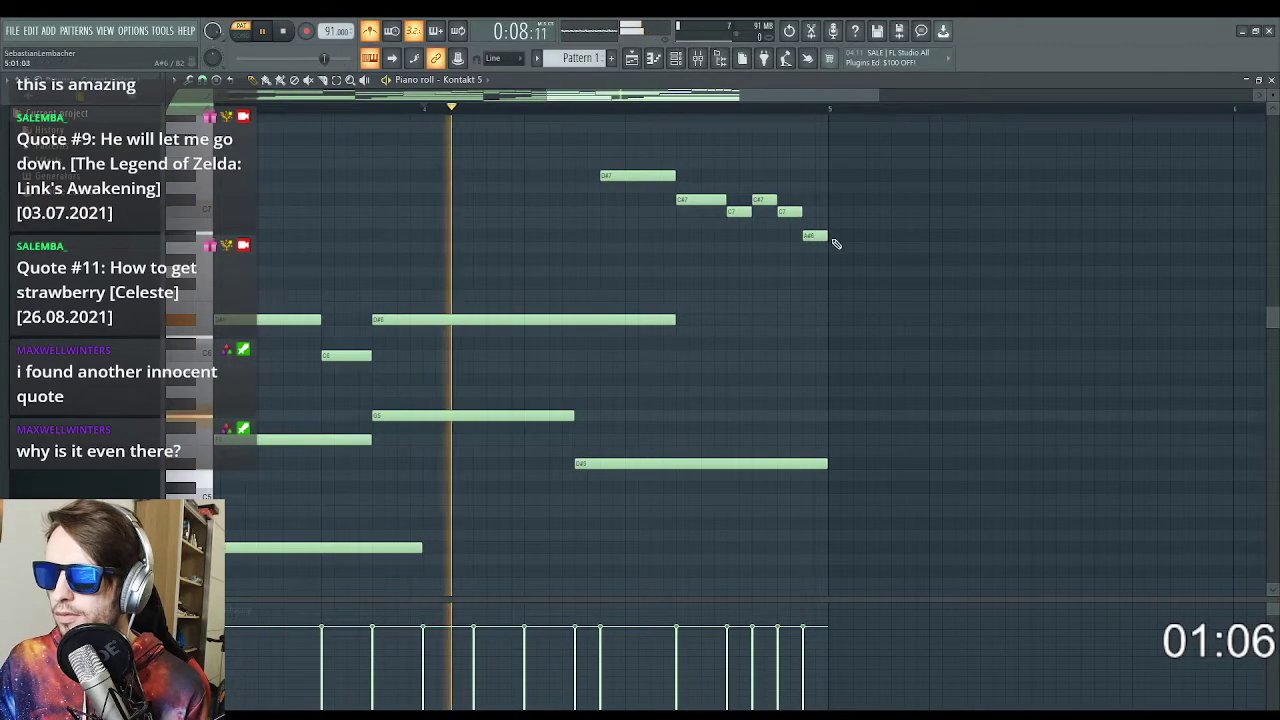
scroll(957, 249, up, 1)
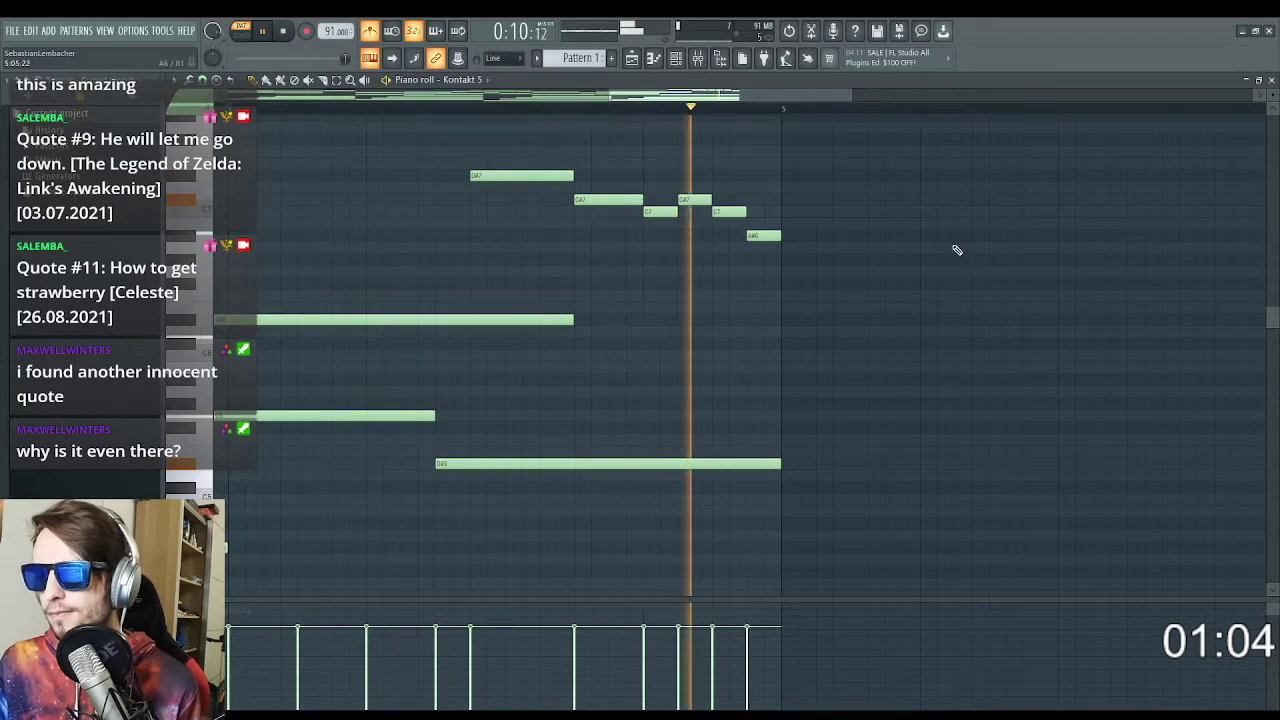
Duplicate the whole four-bar pattern into bars 5 to 8, deselect the copy, and review the transition into bar 5 during playback
drag(603, 99, 405, 99)
scroll(431, 294, down, 4)
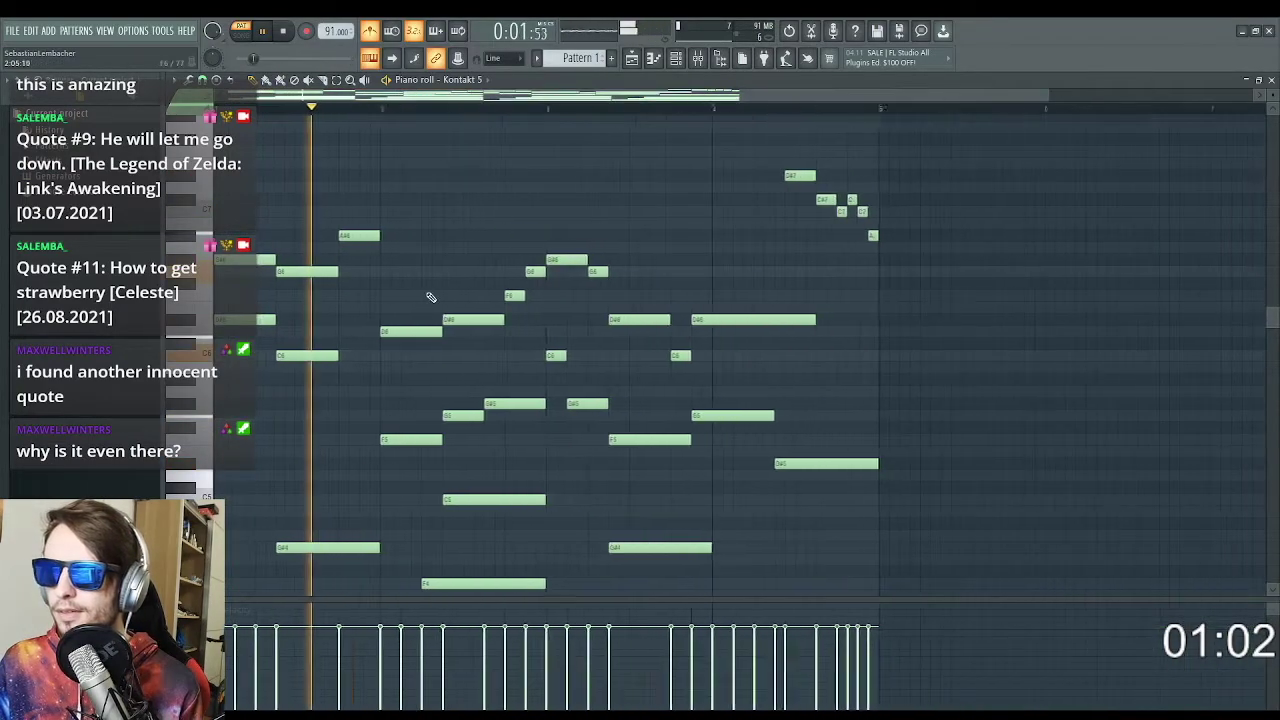
scroll(555, 341, down, 2)
key(ctrl+b)
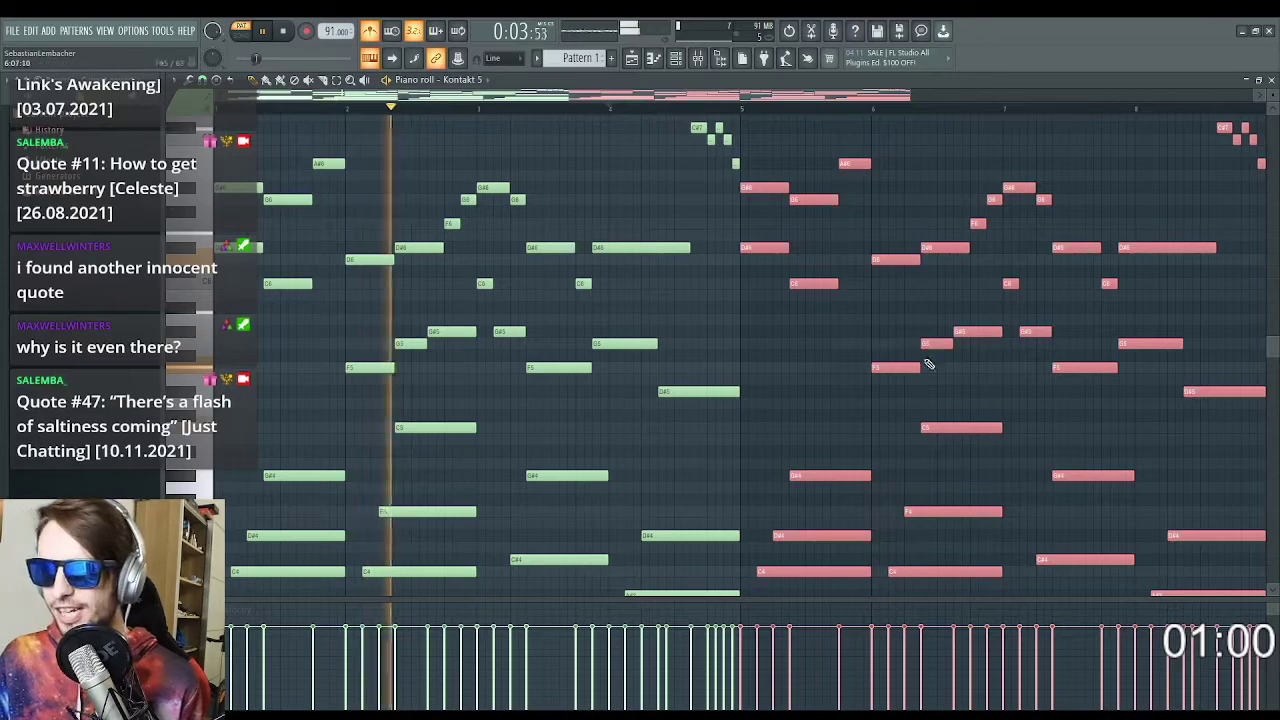
key(ctrl+d)
scroll(1085, 285, up, 2)
scroll(1074, 277, up, 2)
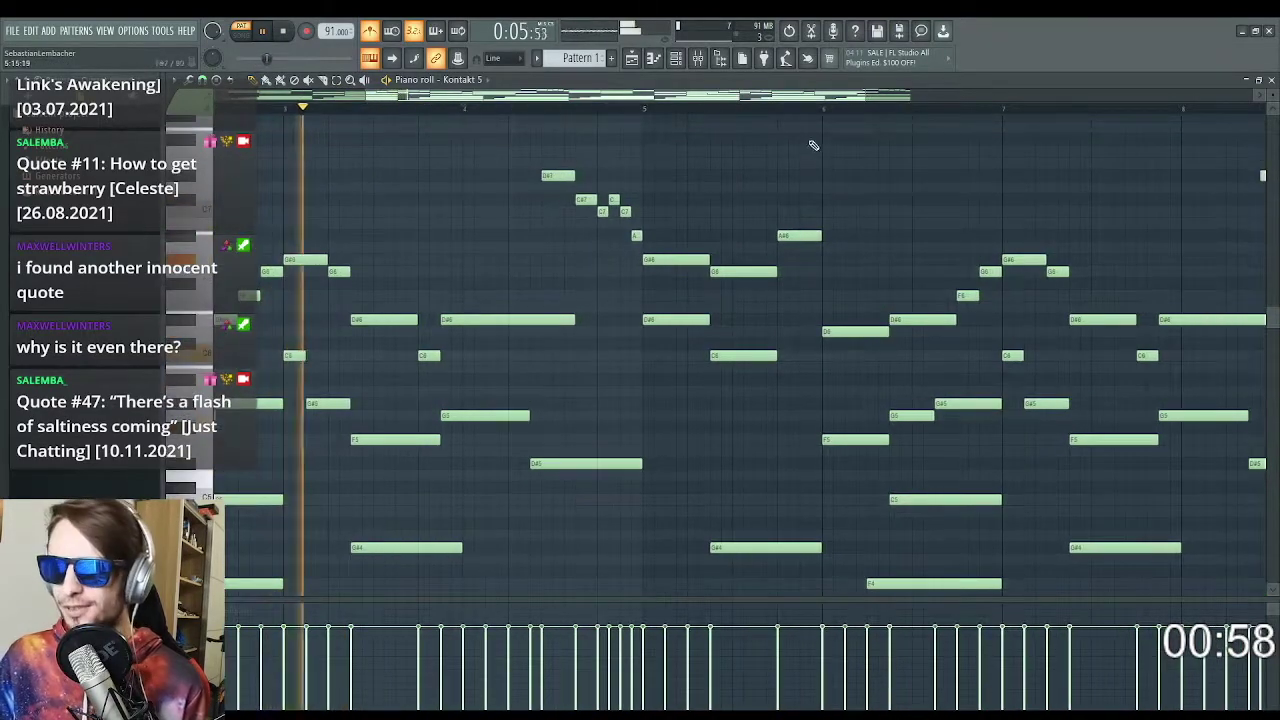
drag(698, 98, 767, 117)
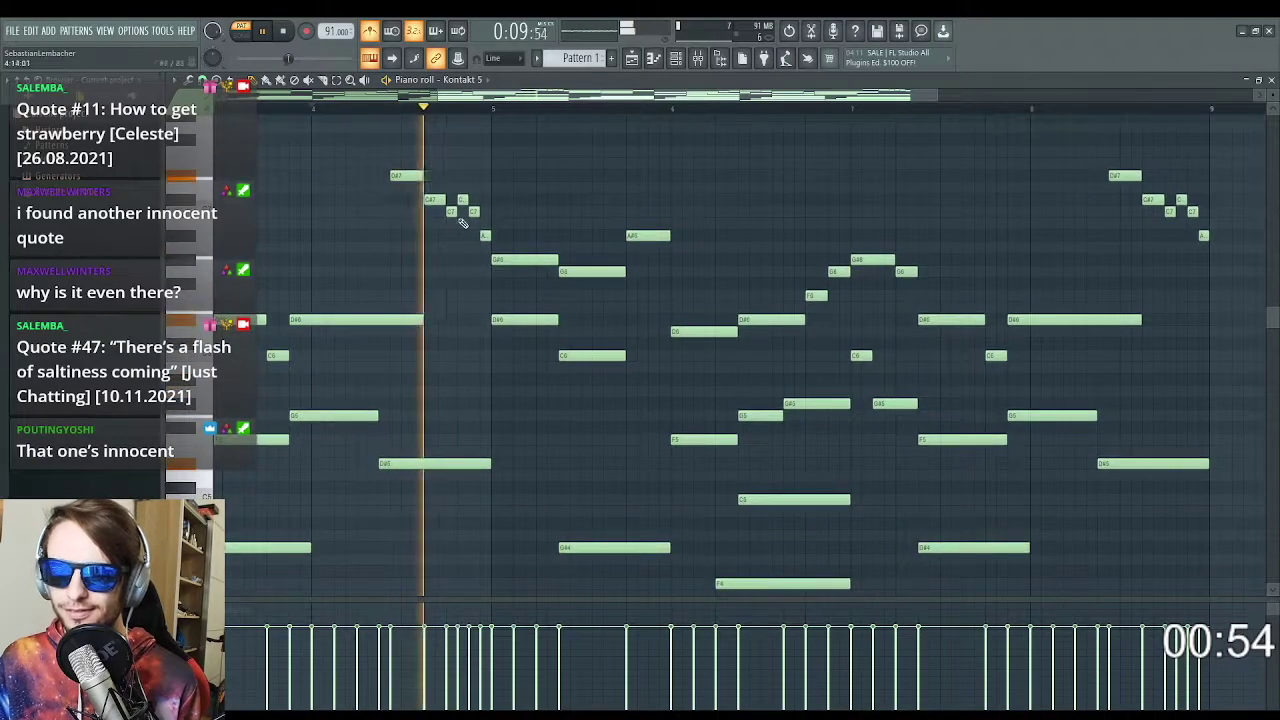
scroll(660, 314, up, 3)
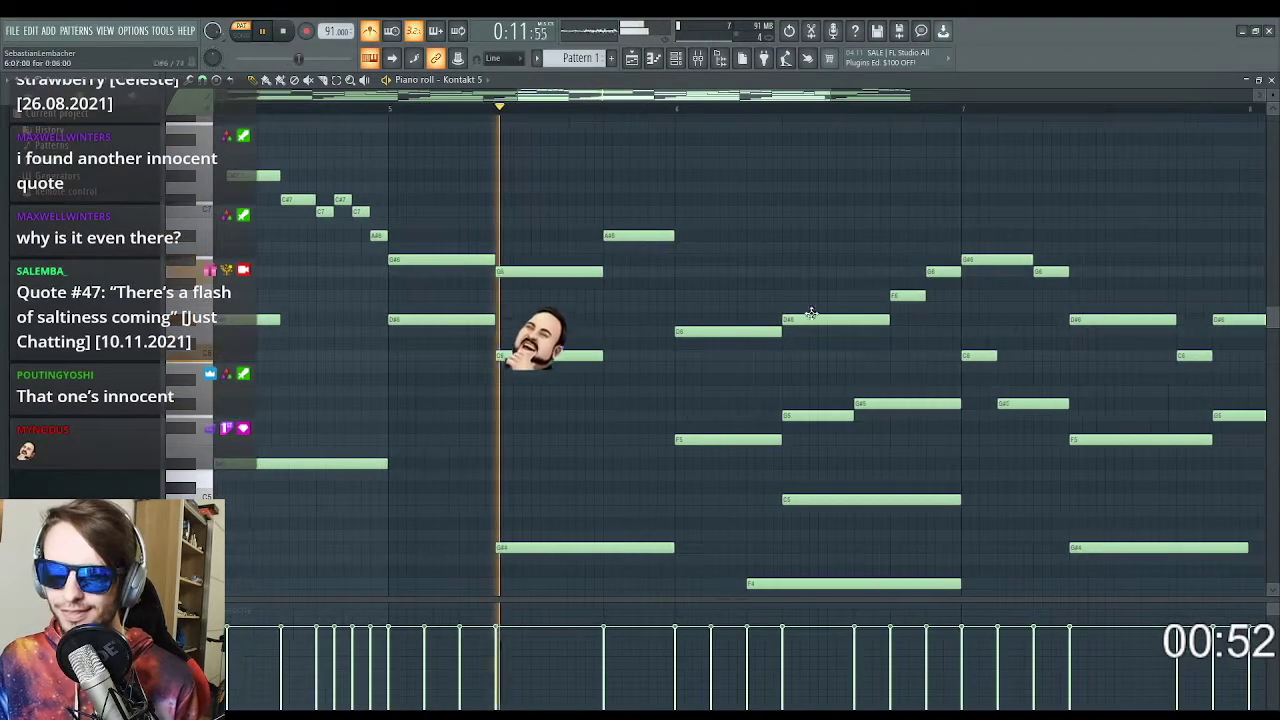
Raise the two notes opening bar 6 to C7 and F6, and audition the change from the end of bar 5
scroll(864, 308, up, 2)
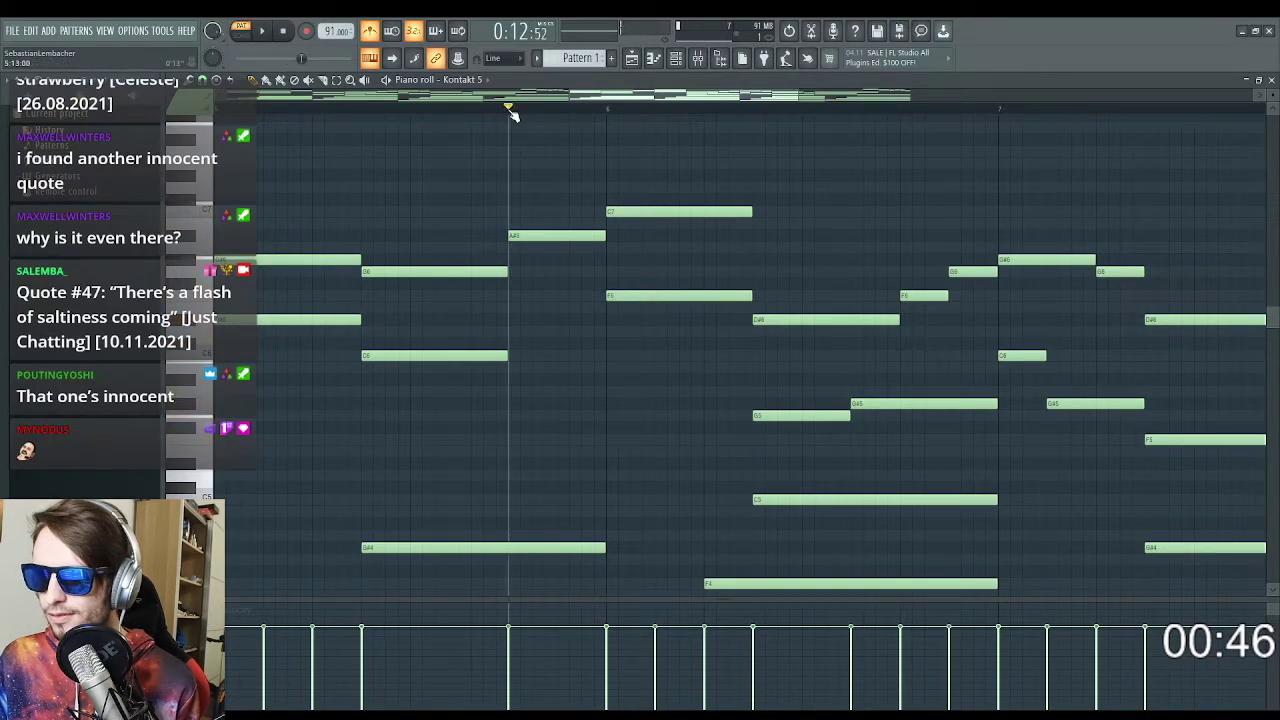
key(space)
scroll(831, 234, up, 1)
scroll(1131, 349, up, 2)
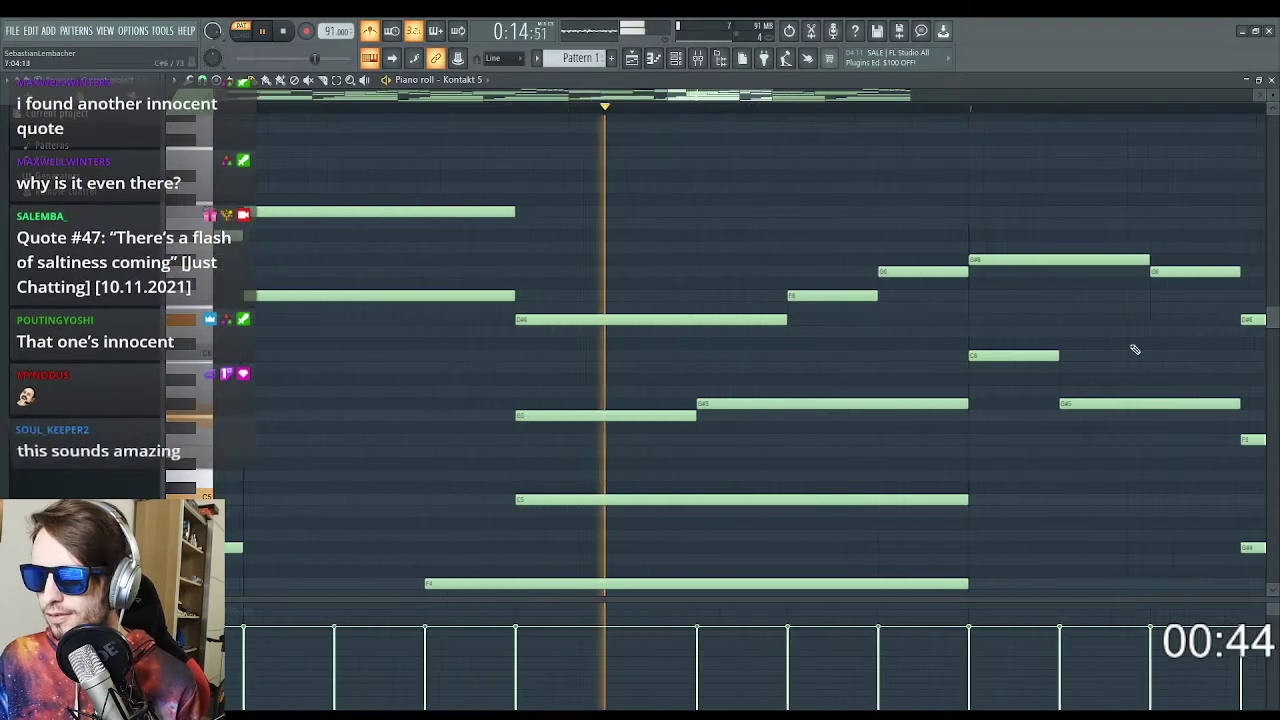
Move the two short melody notes closing bar 6 up to D#7 and C#7, and play through into bar 7
key(space)
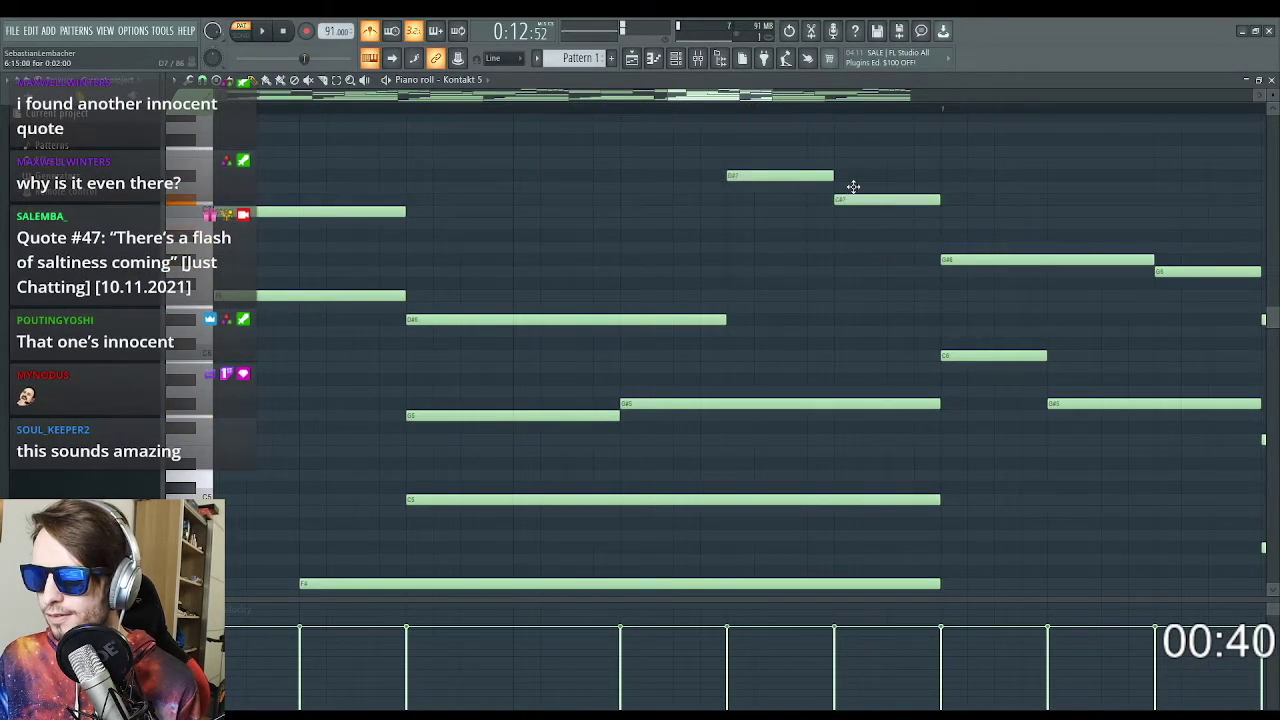
scroll(1135, 278, up, 4)
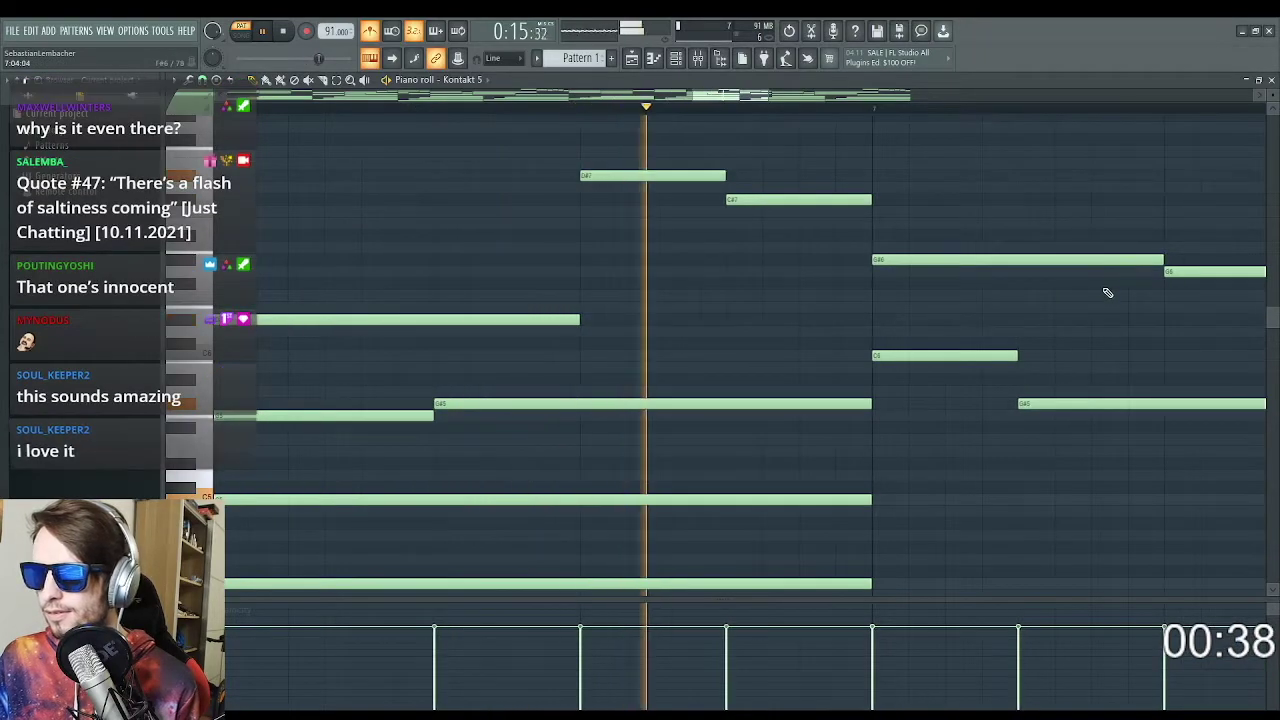
scroll(1046, 302, down, 5)
scroll(1046, 302, down, 2)
scroll(1200, 294, up, 6)
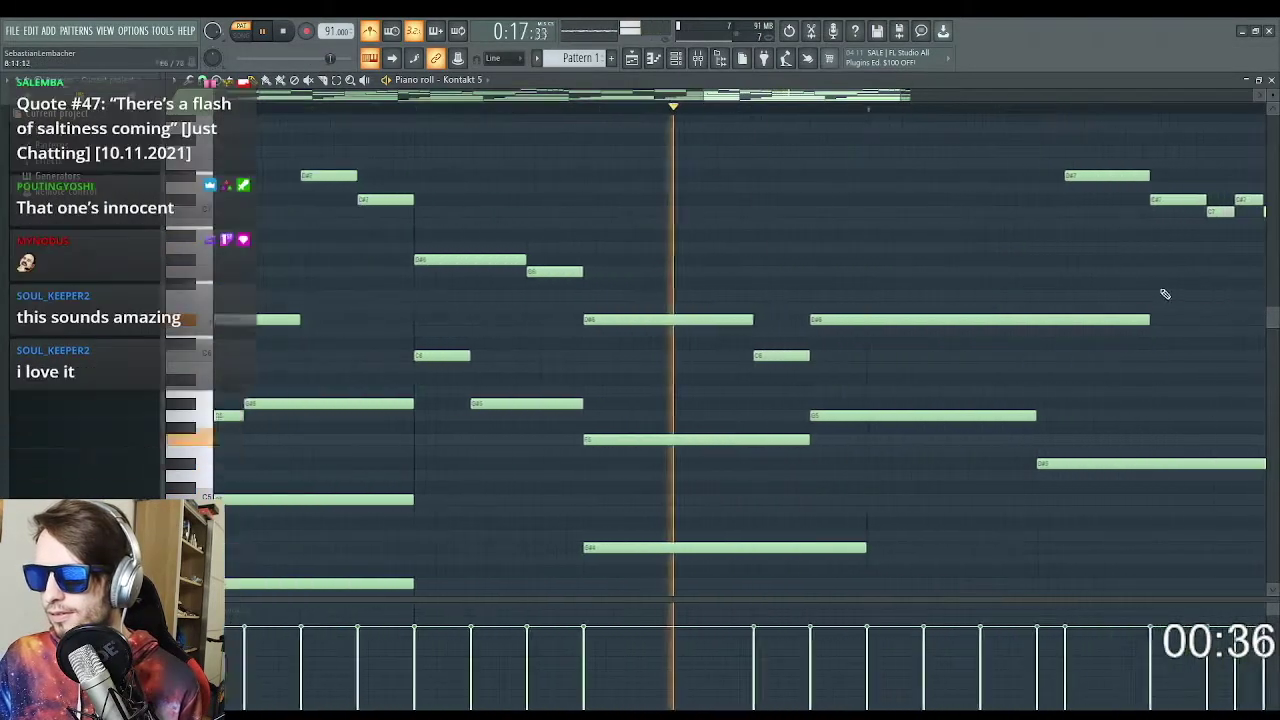
Raise the two long notes starting at the end of bar 7 to A#6 and D#6, and play them back
key(space)
drag(560, 321, 532, 234)
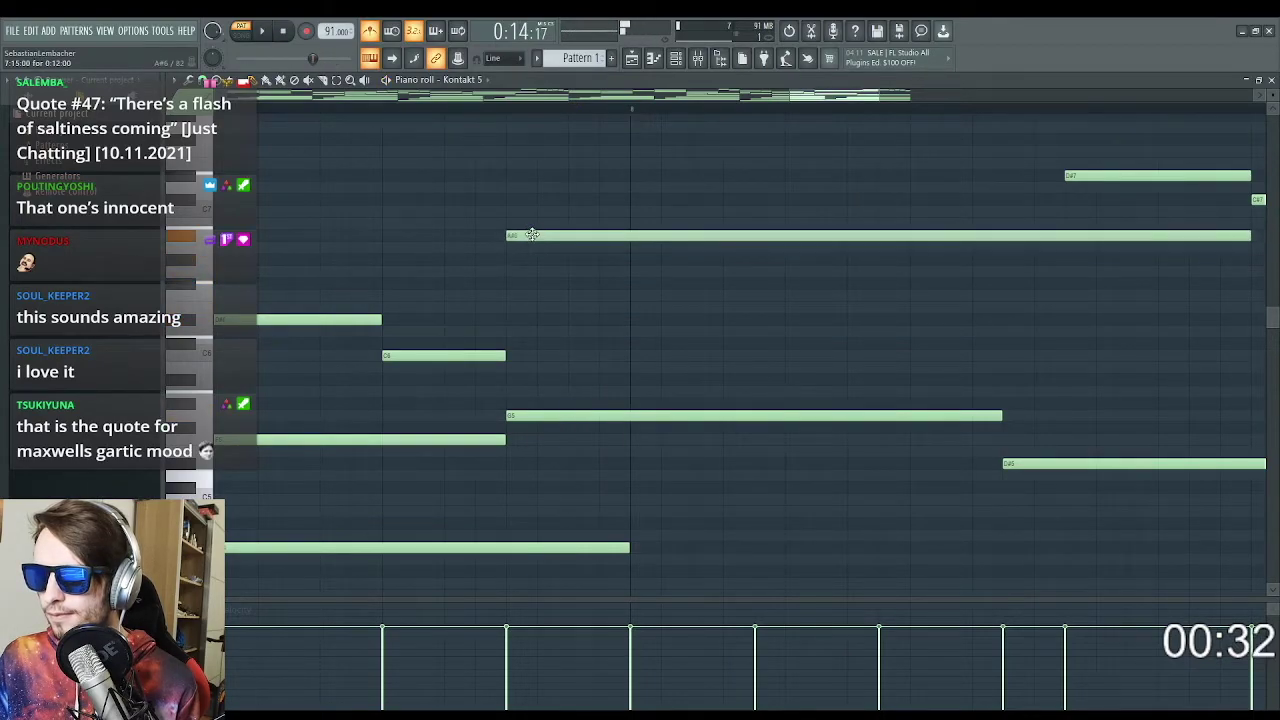
drag(550, 414, 546, 321)
key(space)
scroll(974, 343, up, 2)
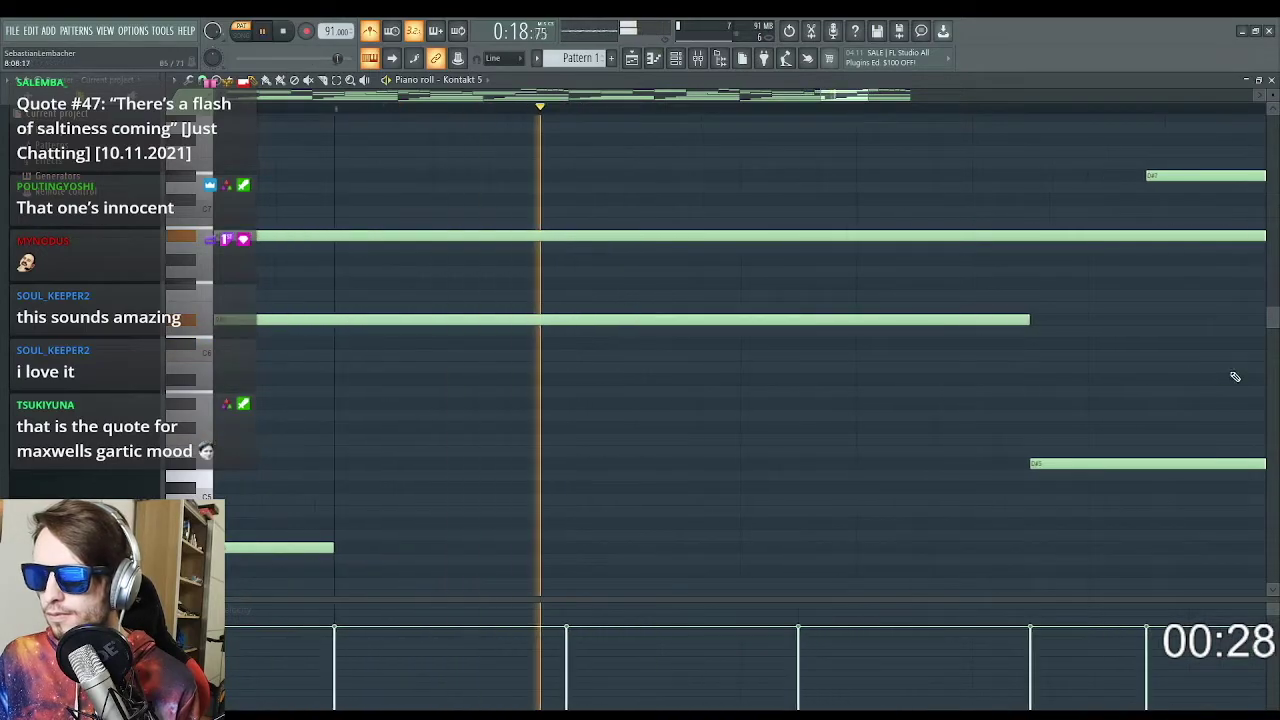
Reshape the closing run of bar 8 into a steady descent of C#7, C7, A#6, G#6 and G6
scroll(1168, 322, down, 8)
scroll(1232, 290, up, 3)
scroll(1096, 268, up, 3)
key(space)
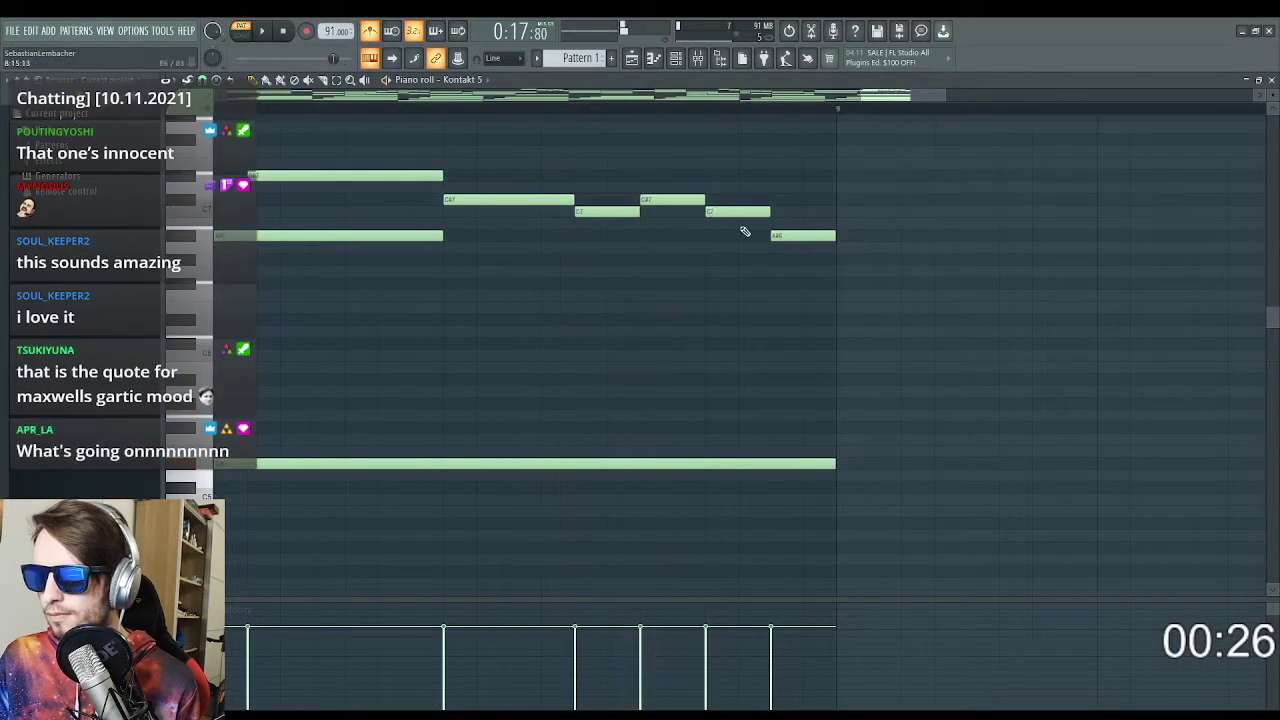
drag(716, 213, 725, 255)
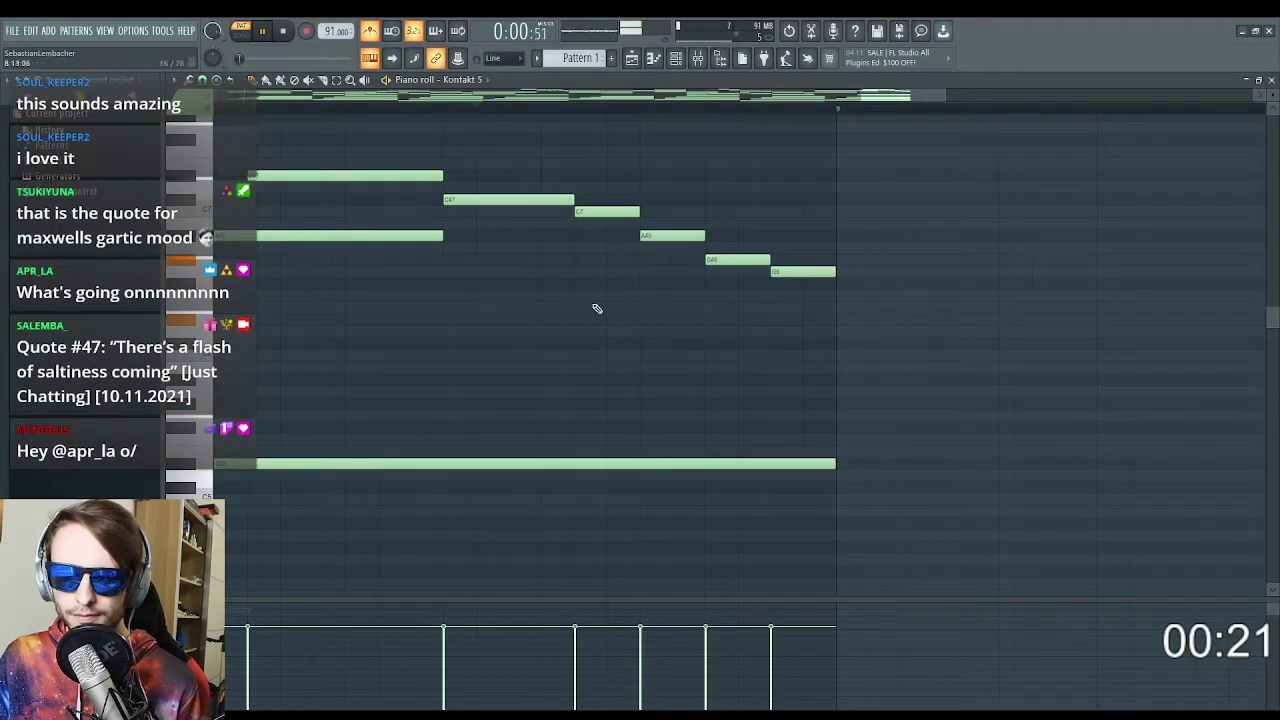
Listen to the pattern from the beginning and examine the staggered low chords across all eight bars
scroll(620, 311, down, 5)
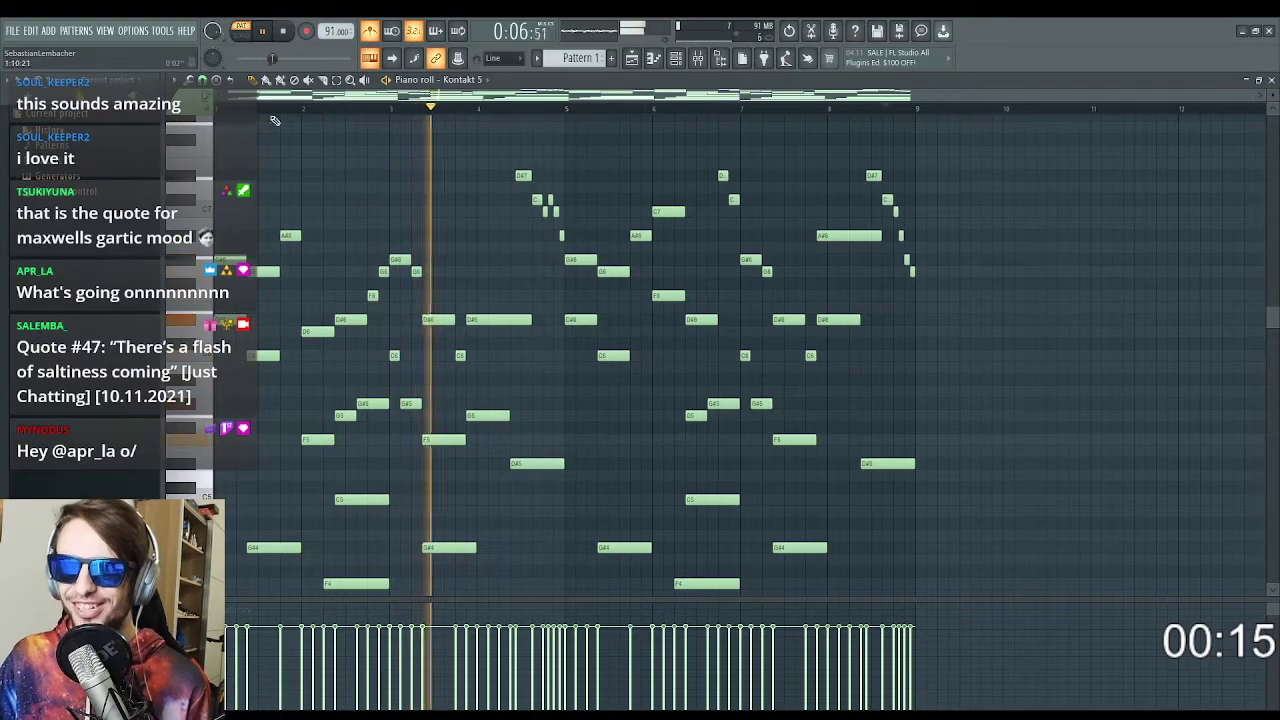
key(space)
scroll(330, 250, down, 8)
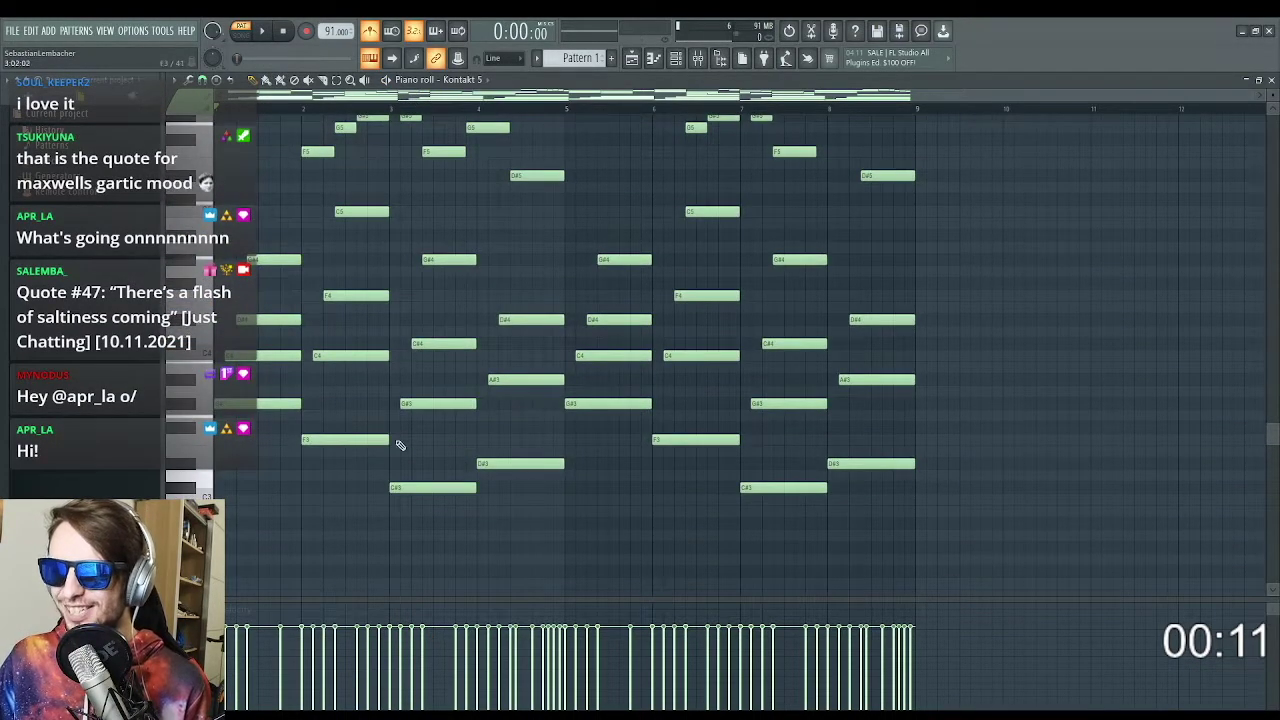
scroll(398, 444, down, 3)
scroll(346, 420, up, 3)
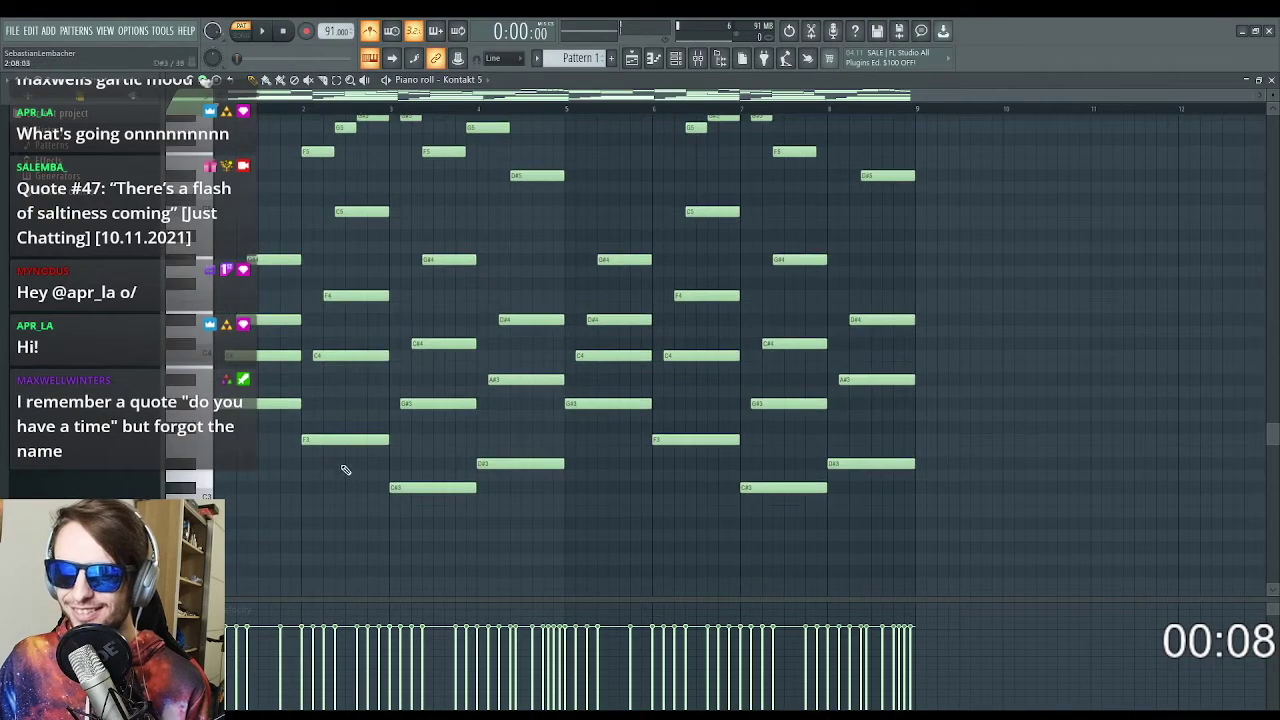
scroll(325, 356, up, 2)
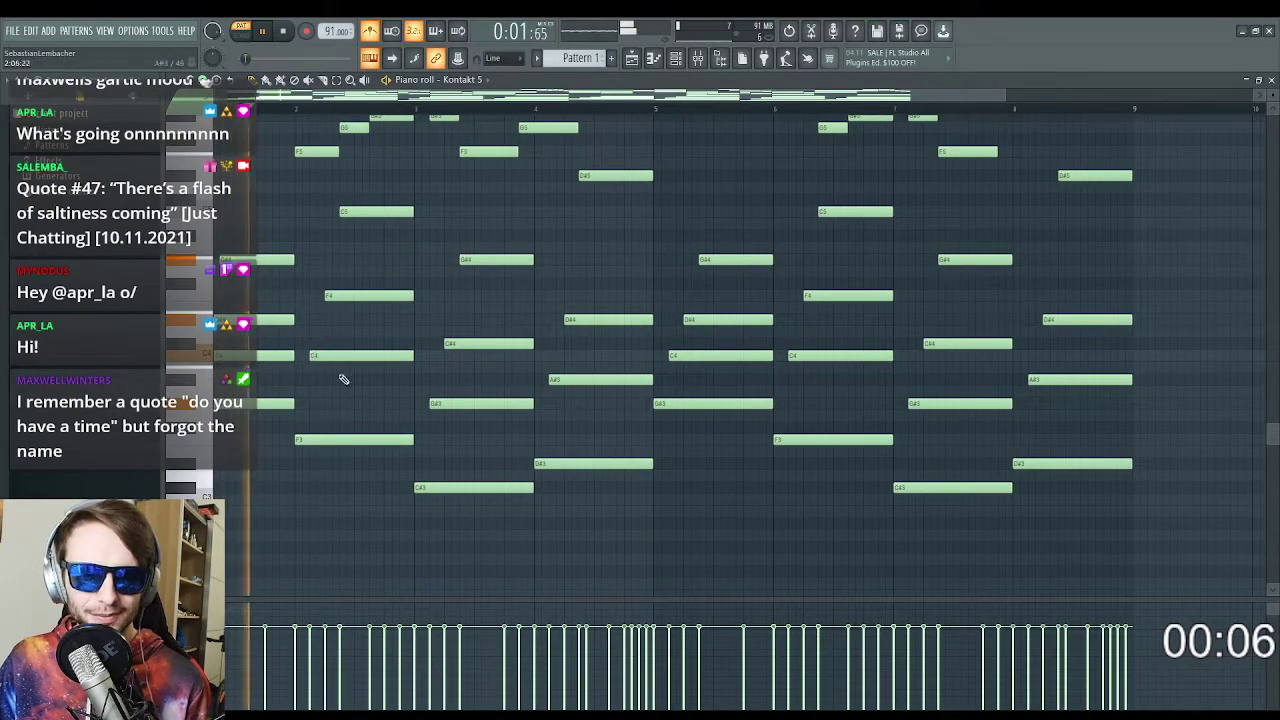
key(space)
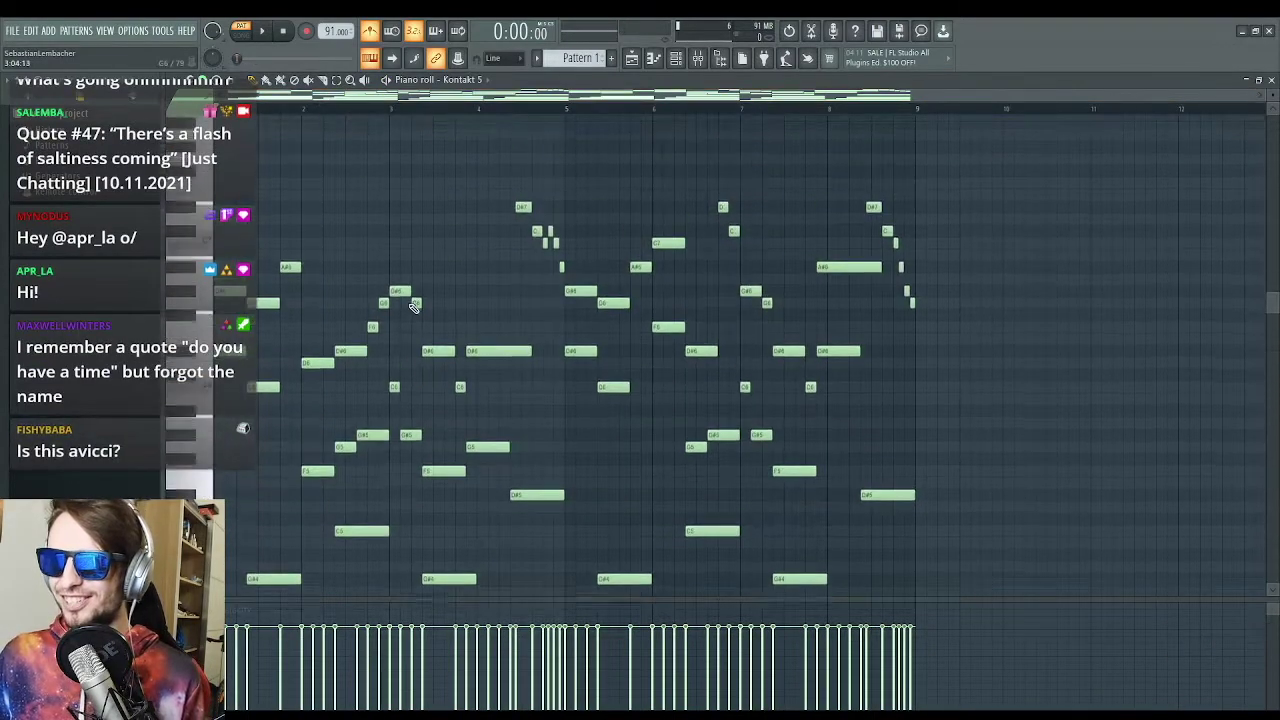
Turn off the metronome and play the full eight-bar pattern from the start while following the melody
scroll(414, 305, up, 1)
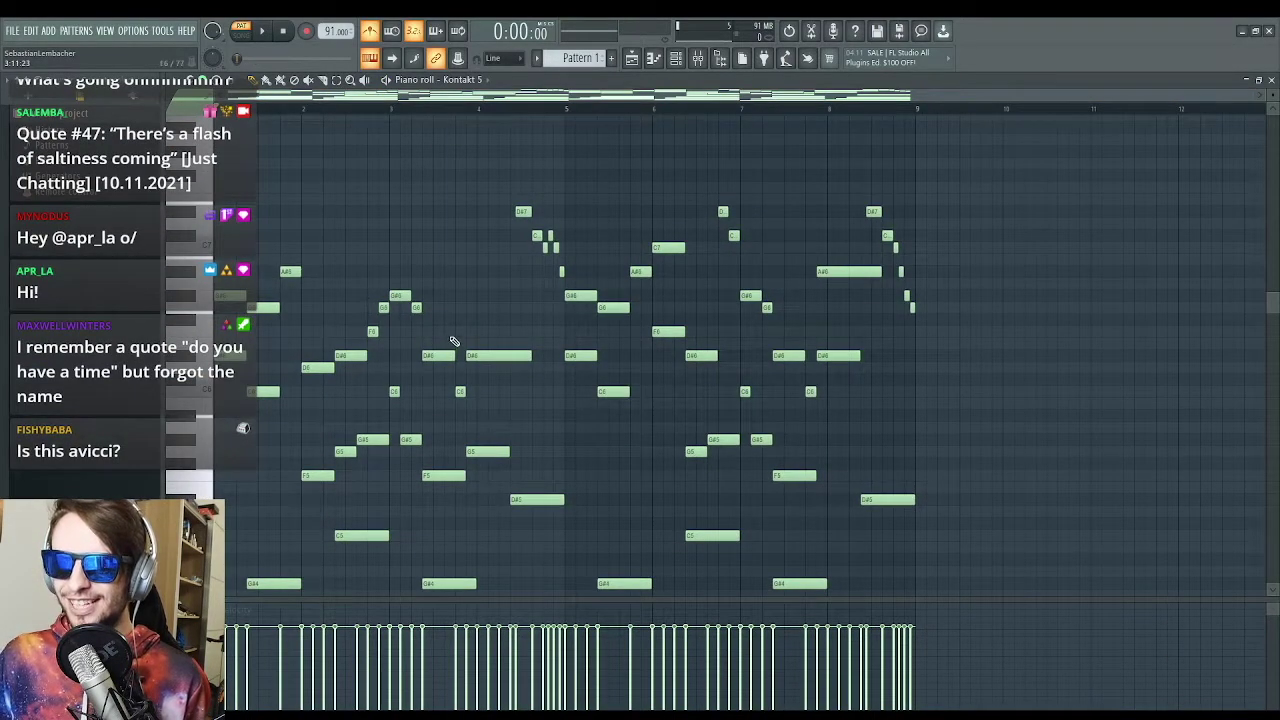
scroll(456, 293, down, 3)
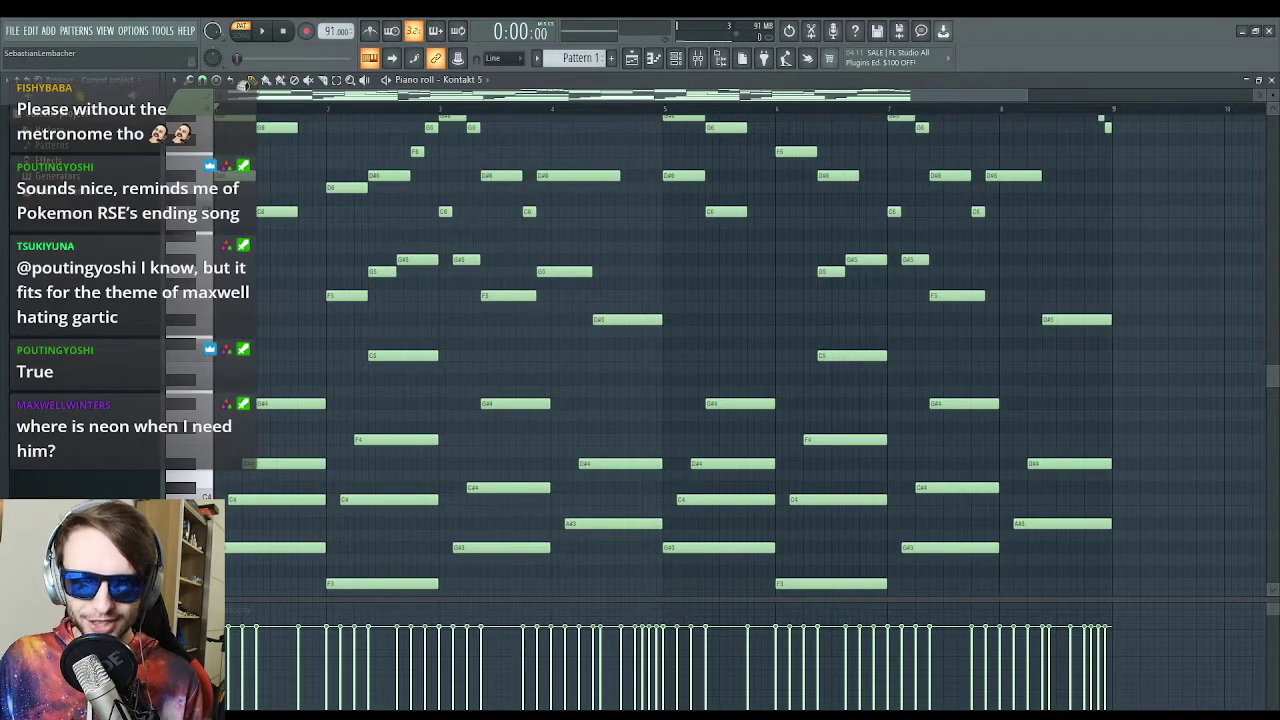
key(space)
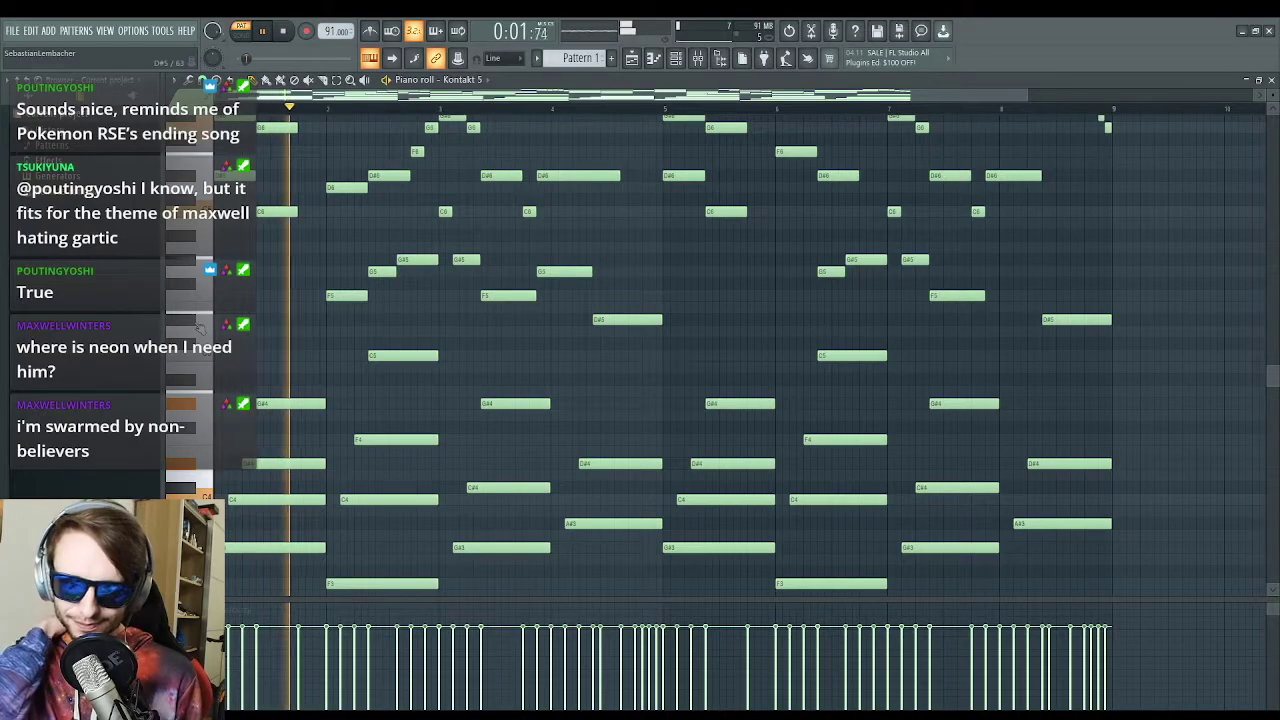
scroll(829, 368, up, 2)
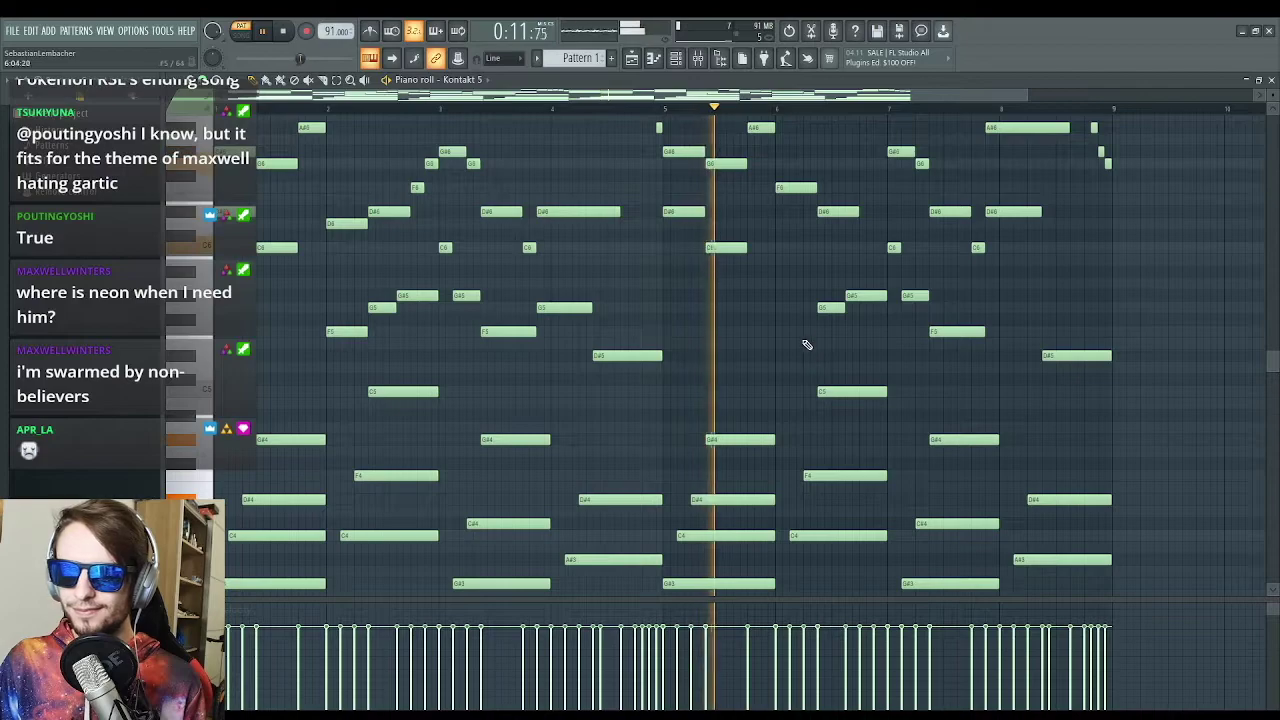
scroll(1050, 303, up, 2)
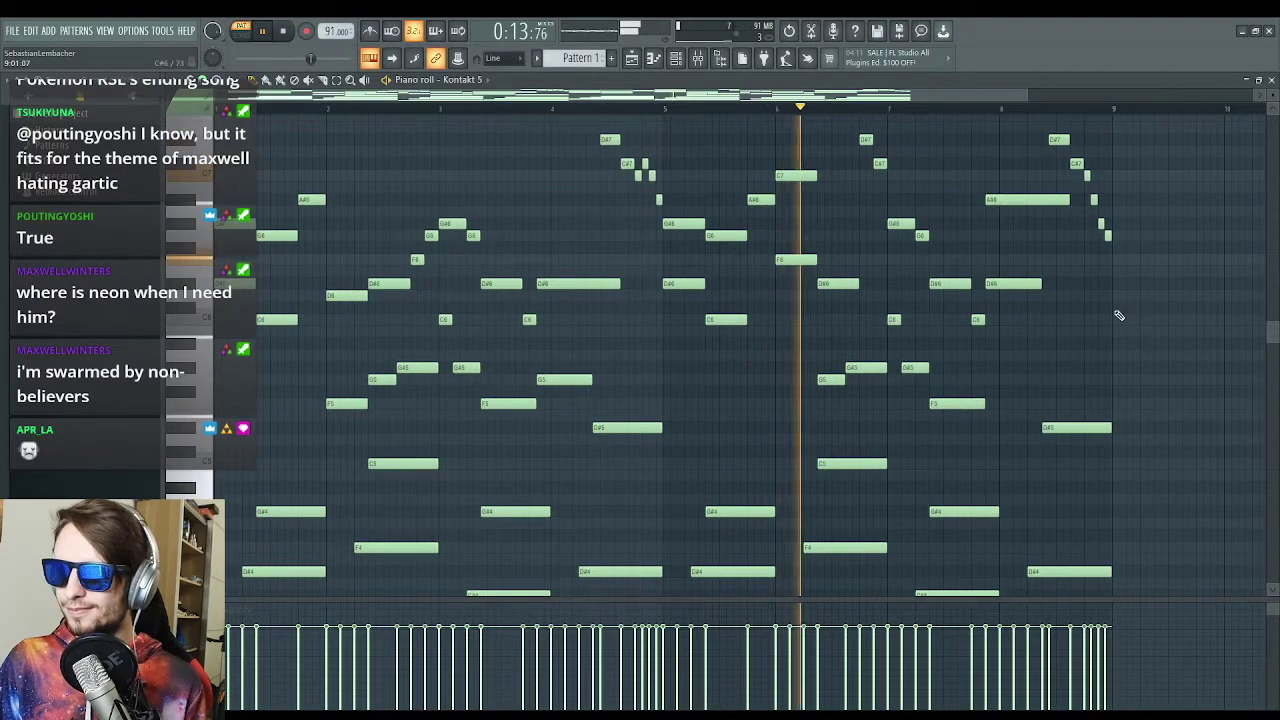